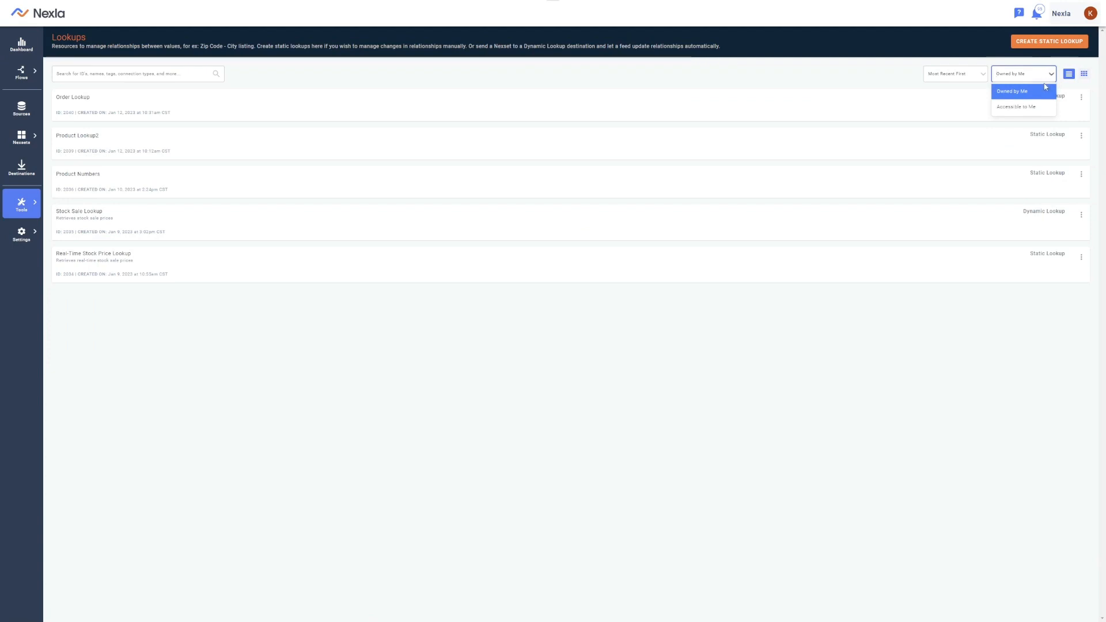
- List the lookups accessible to me, and start a new static lookup with its data loaded from a file
left_click(1035, 108)
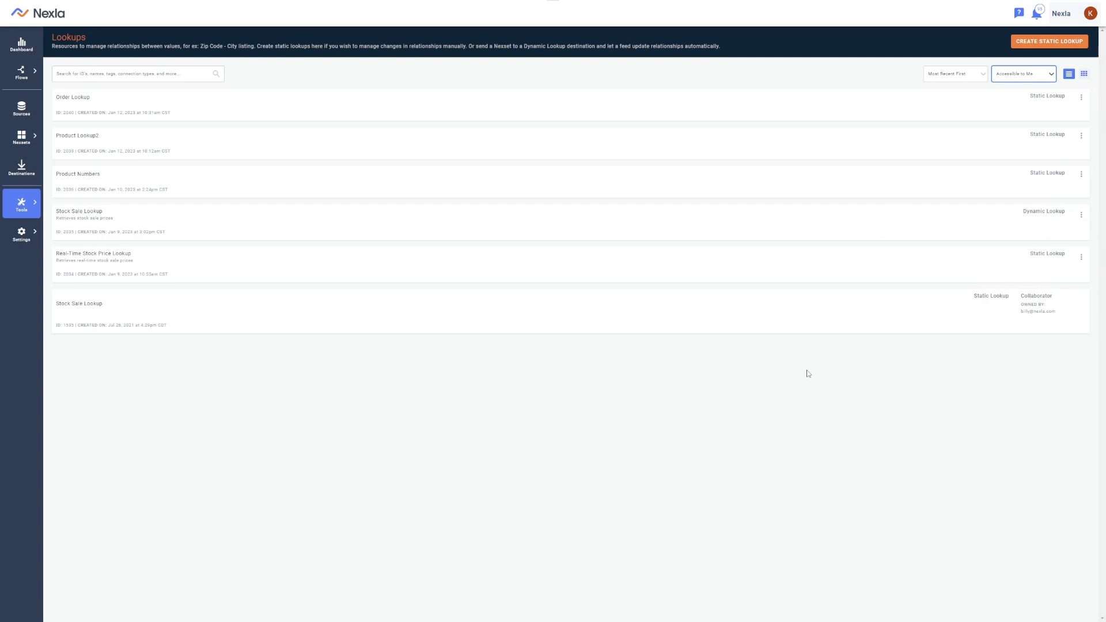
left_click(1061, 44)
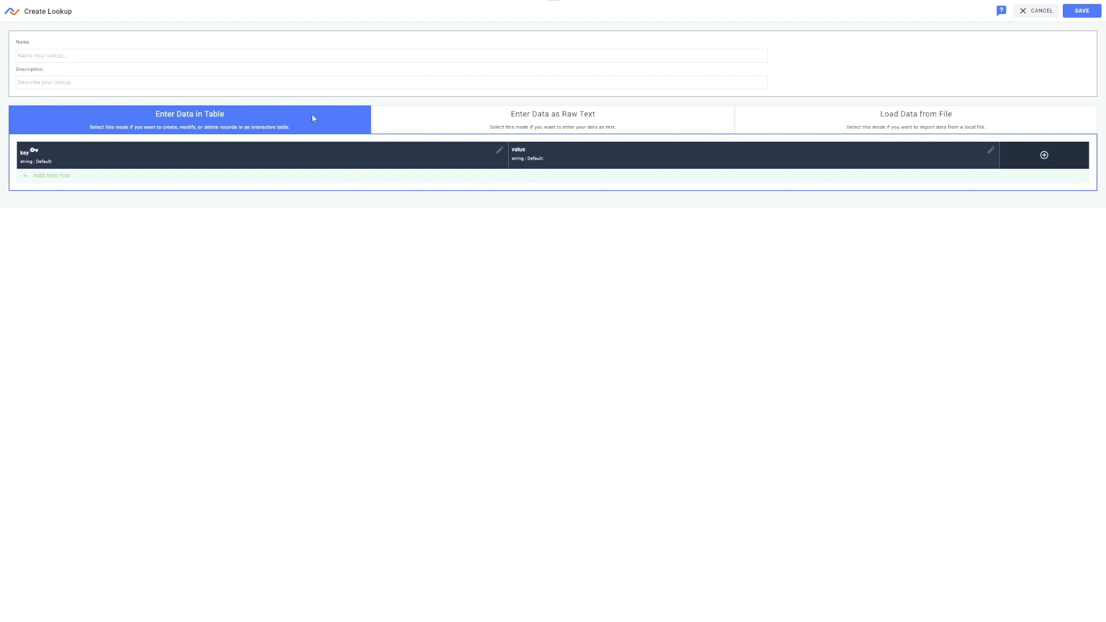
left_click(449, 129)
left_click(794, 125)
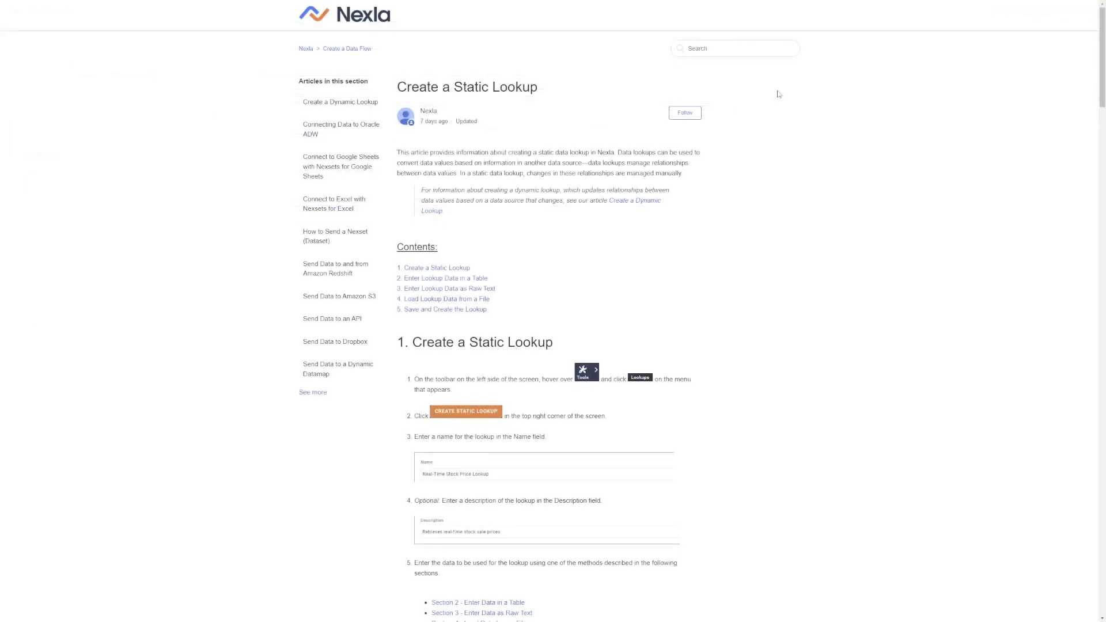
- Read the Create a Static Lookup help article through the section on entering lookup data in a table
scroll(778, 94, "down", 1)
scroll(778, 94, "down", 4)
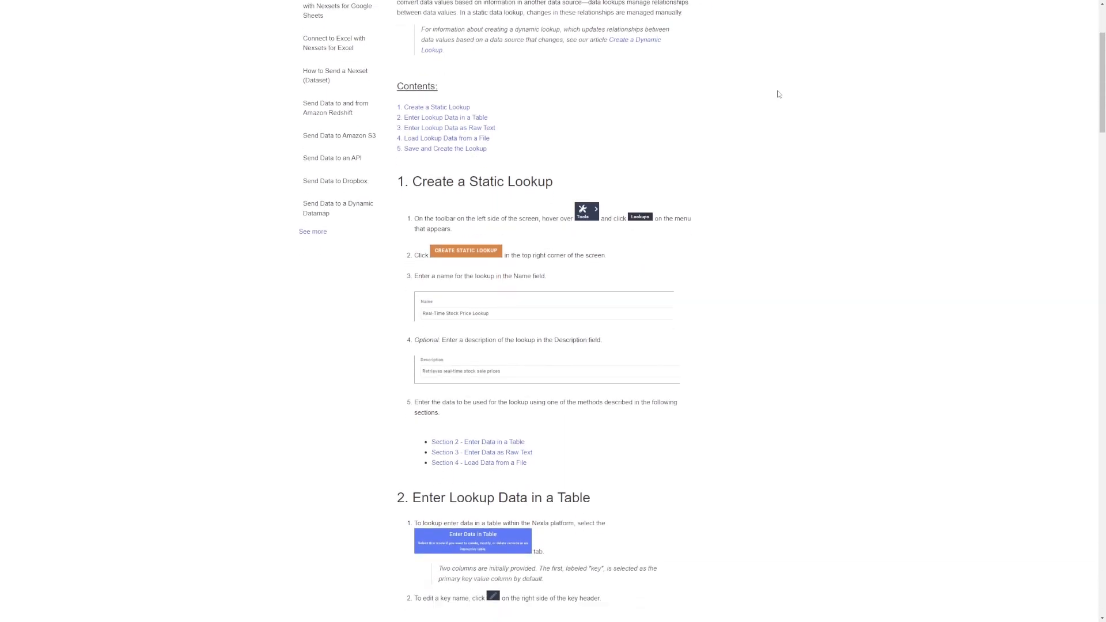
scroll(778, 94, "down", 6)
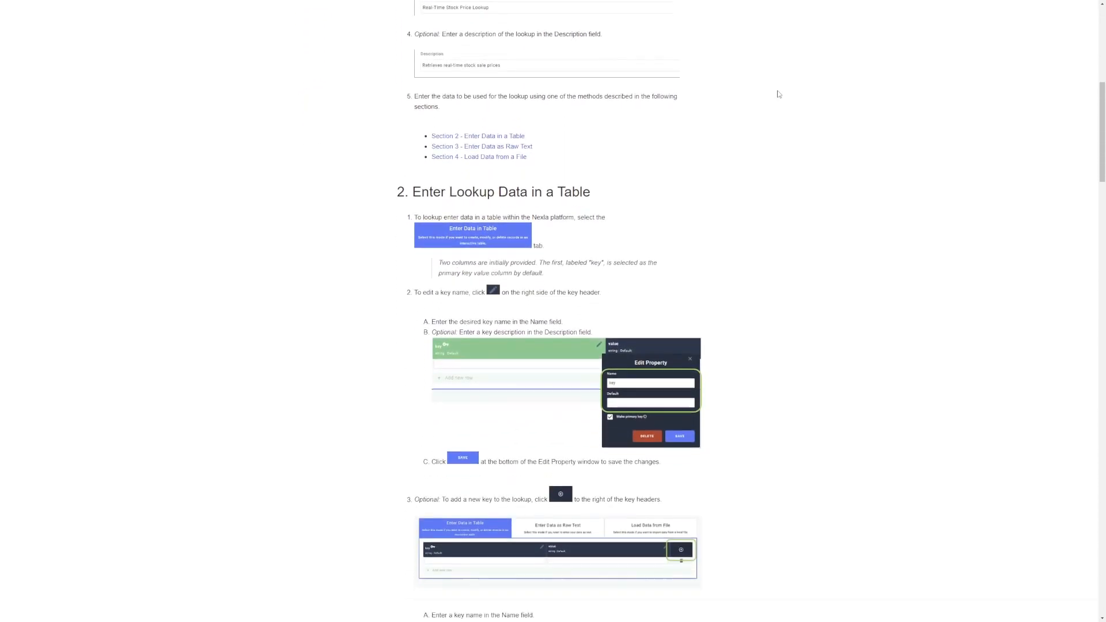
scroll(778, 94, "down", 4)
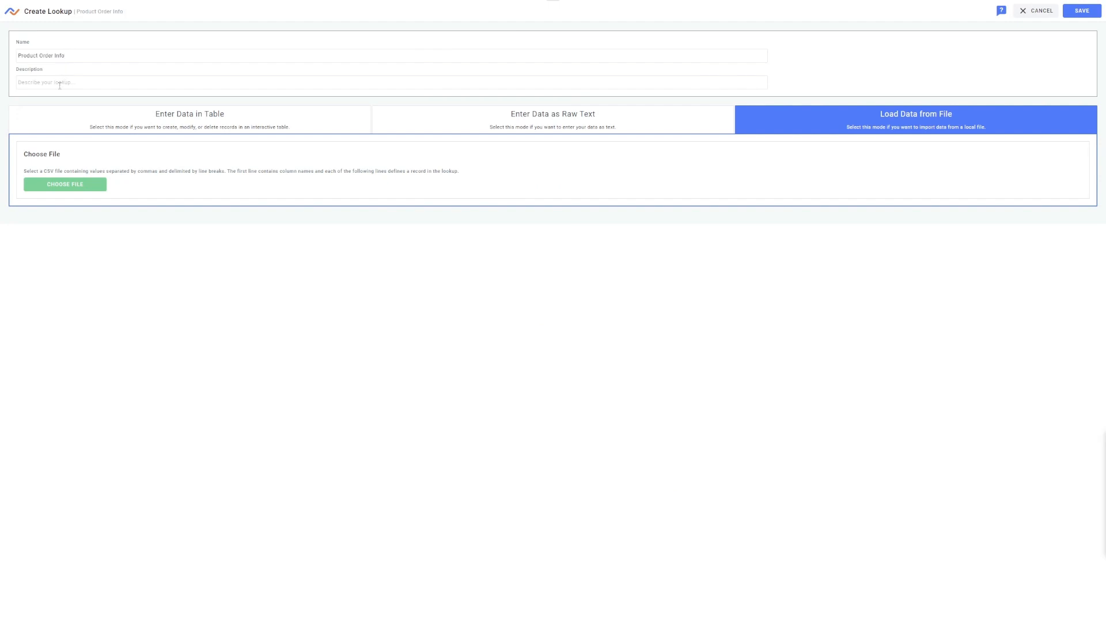
- Describe the lookup as "Product order lookup that provides inventory, pricing, and location information"
left_click(59, 86)
type("Product order lookup that provides inventory, pricing, and location information")
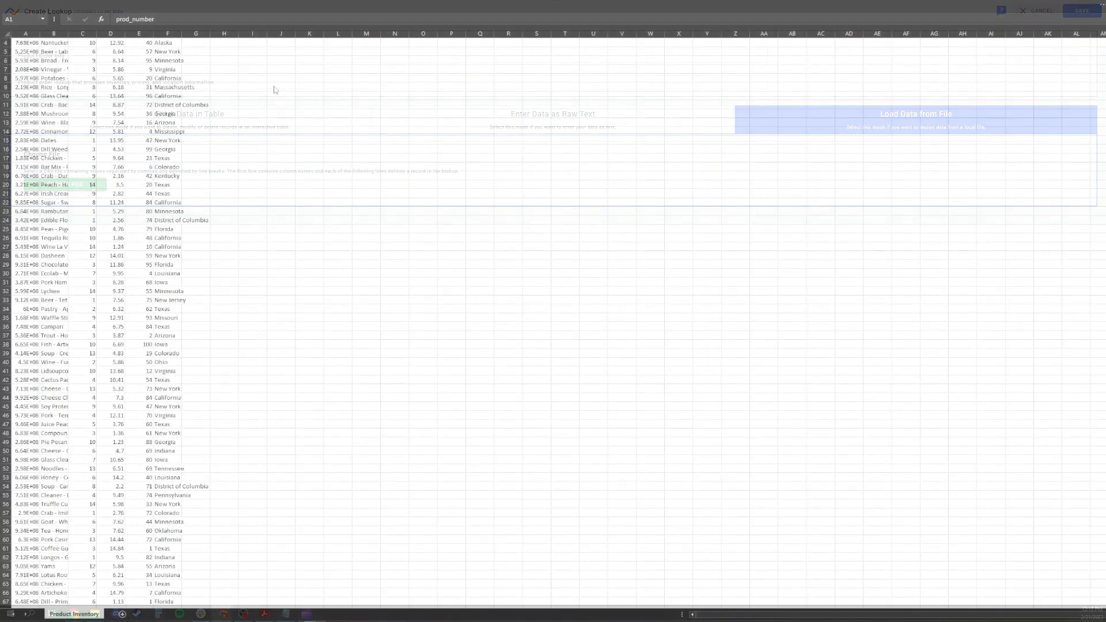
- Review the columns and records of the Product Inventory sheet that supplies the lookup data
scroll(275, 90, "down", 2)
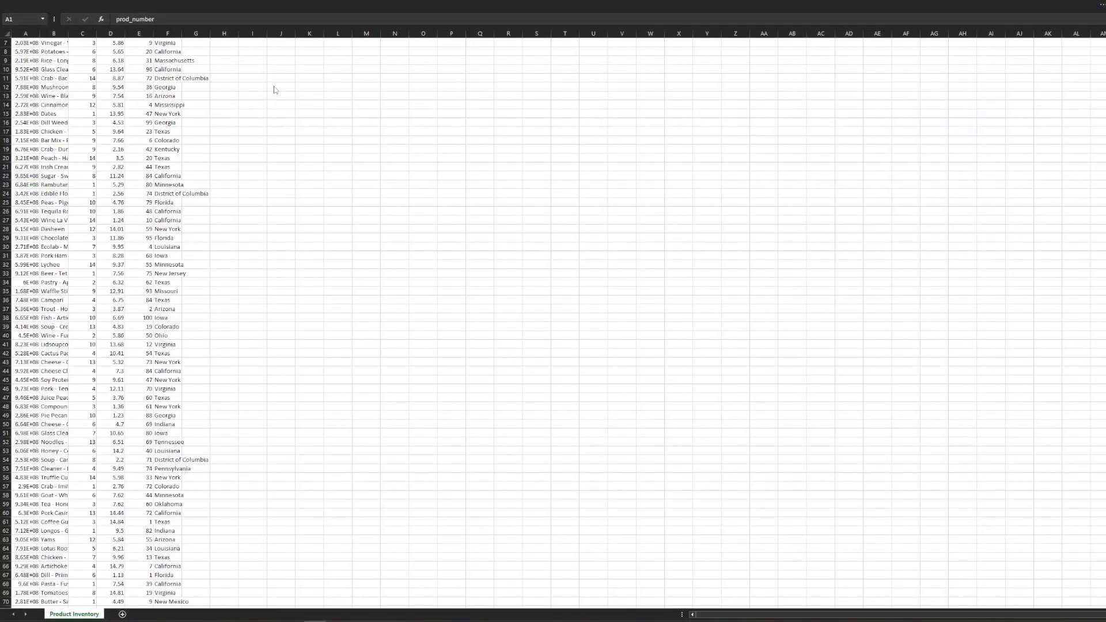
scroll(274, 90, "up", 3)
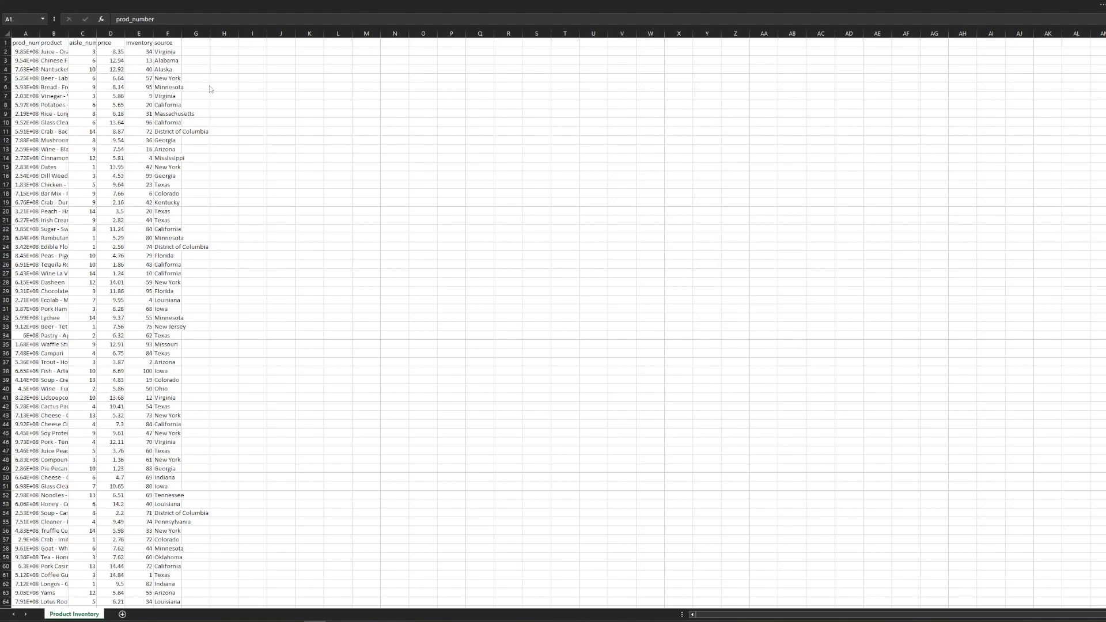
scroll(211, 92, "down", 8)
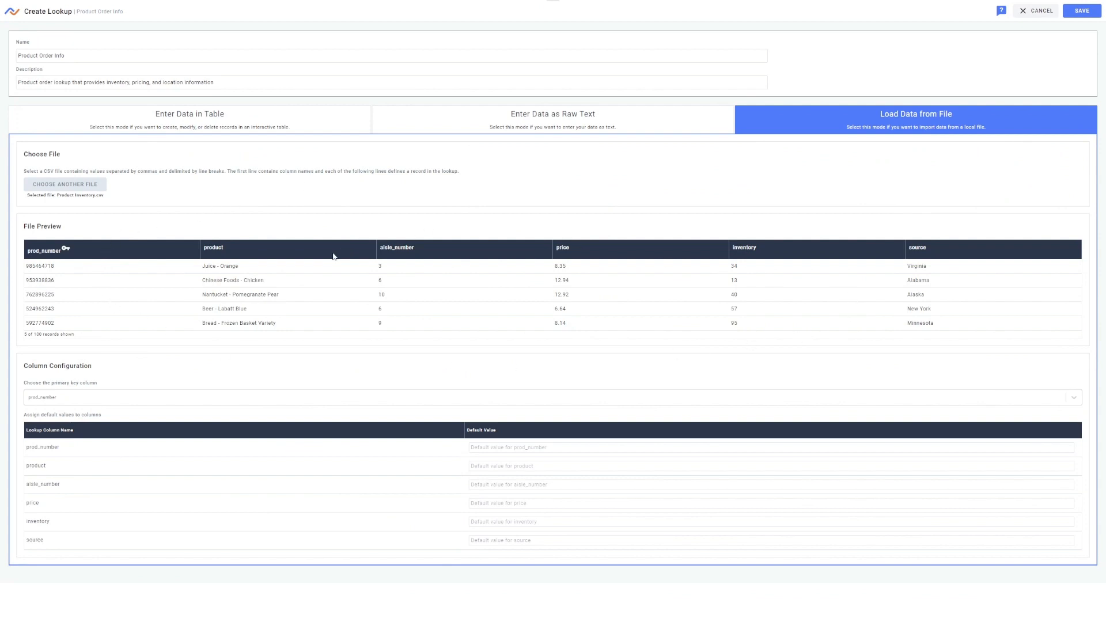
- Choose prod_number as the primary key column and save the Product Order Info lookup without default values
left_click(248, 399)
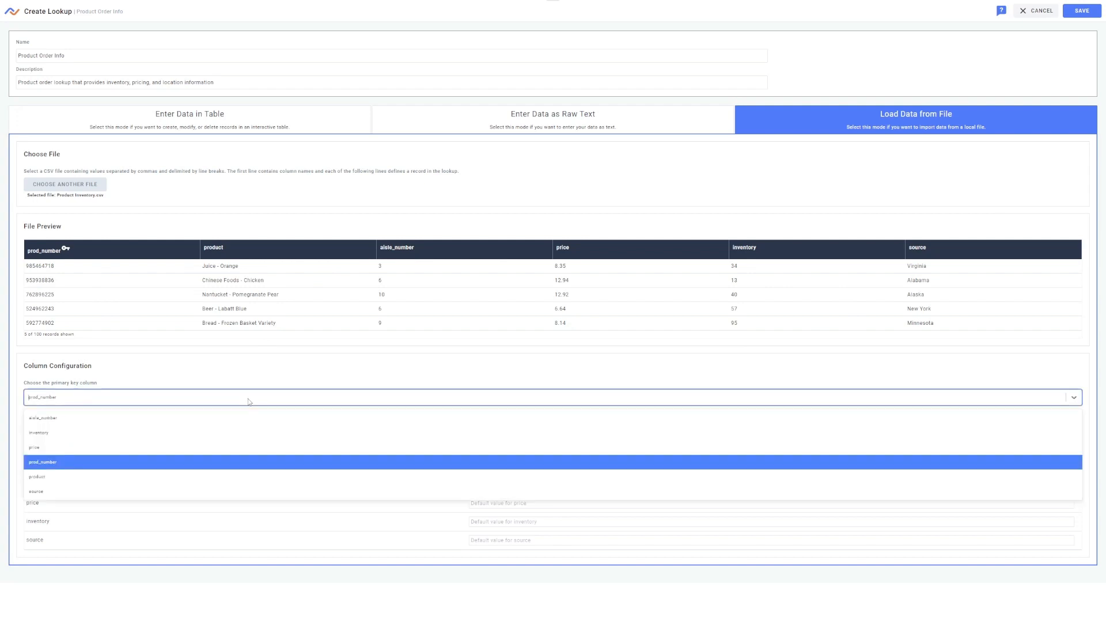
left_click(227, 469)
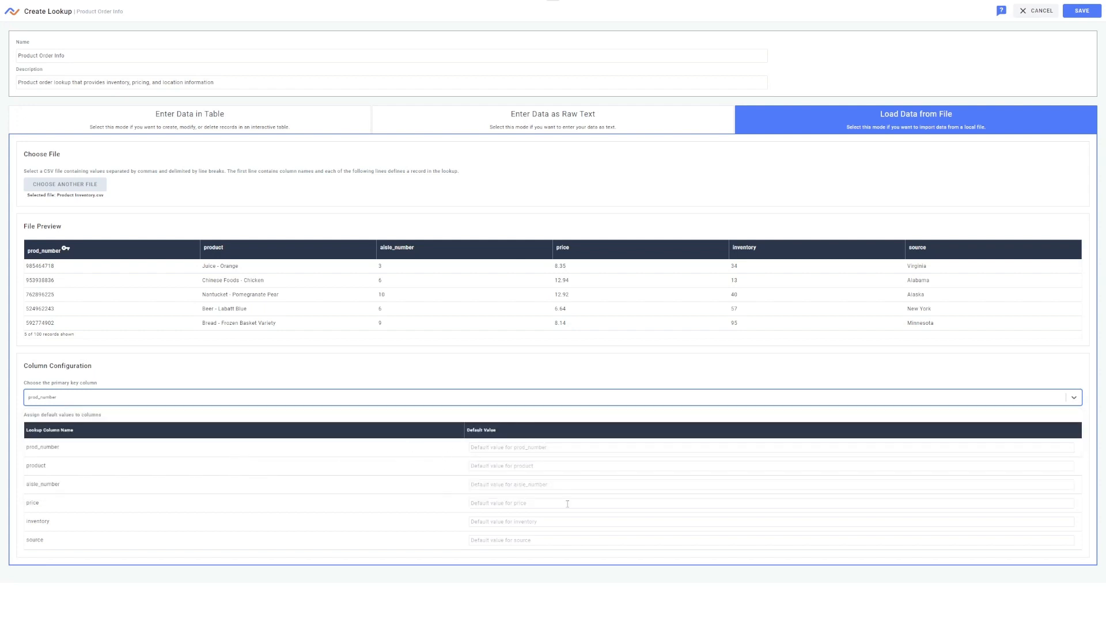
left_click(546, 448)
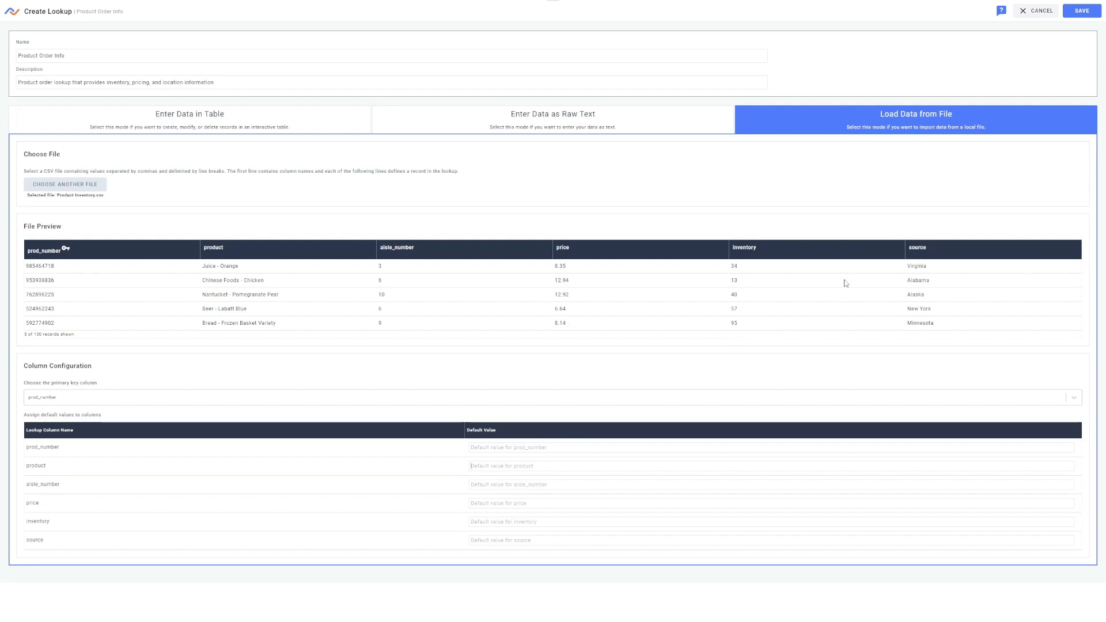
left_click(1082, 12)
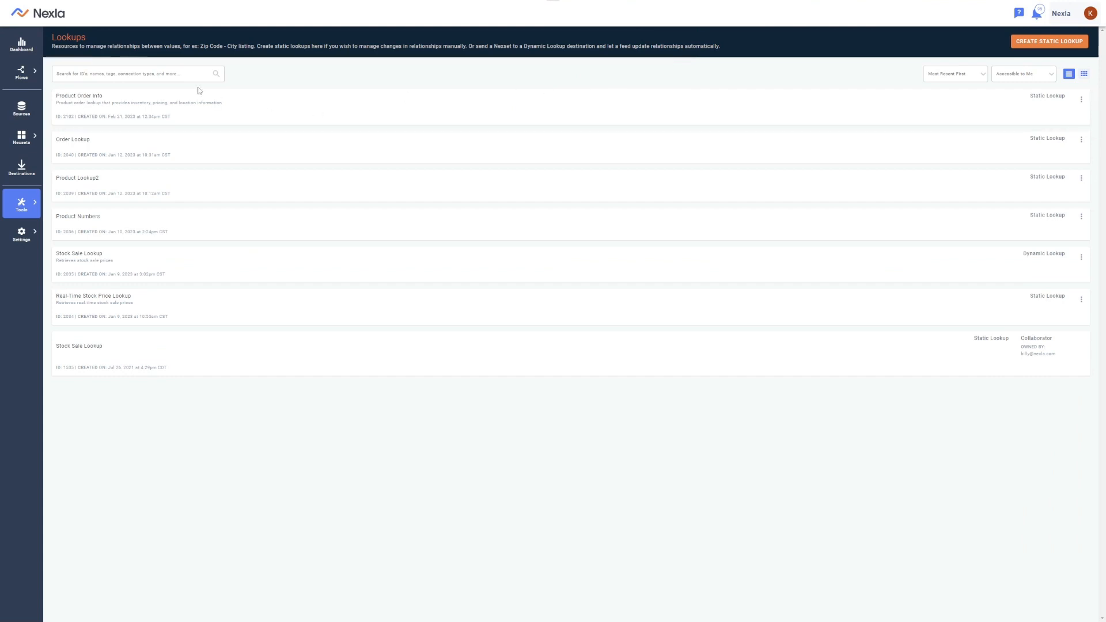
- Go to the data flows and examine the schema and samples of the Nexset detected from Orders - 0214
mouse_move(29, 75)
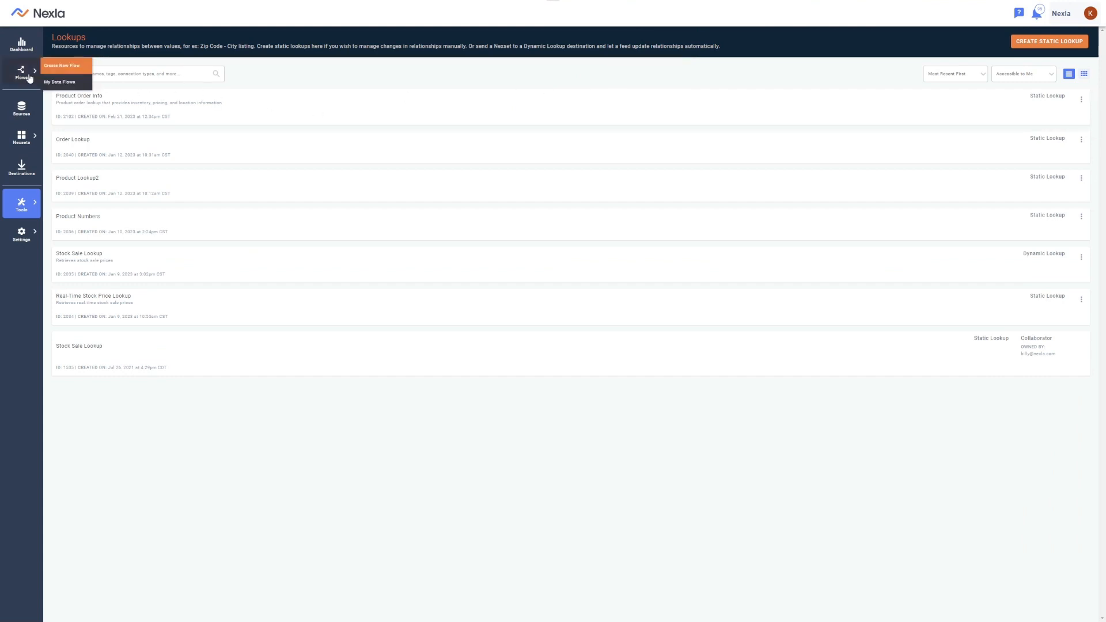
left_click(64, 81)
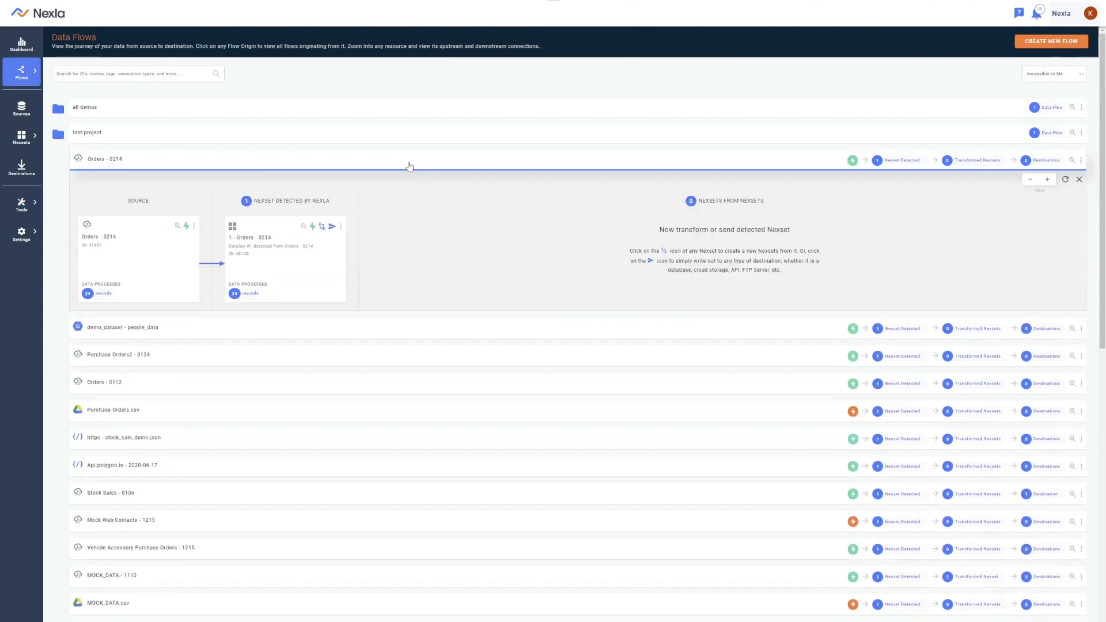
left_click(303, 227)
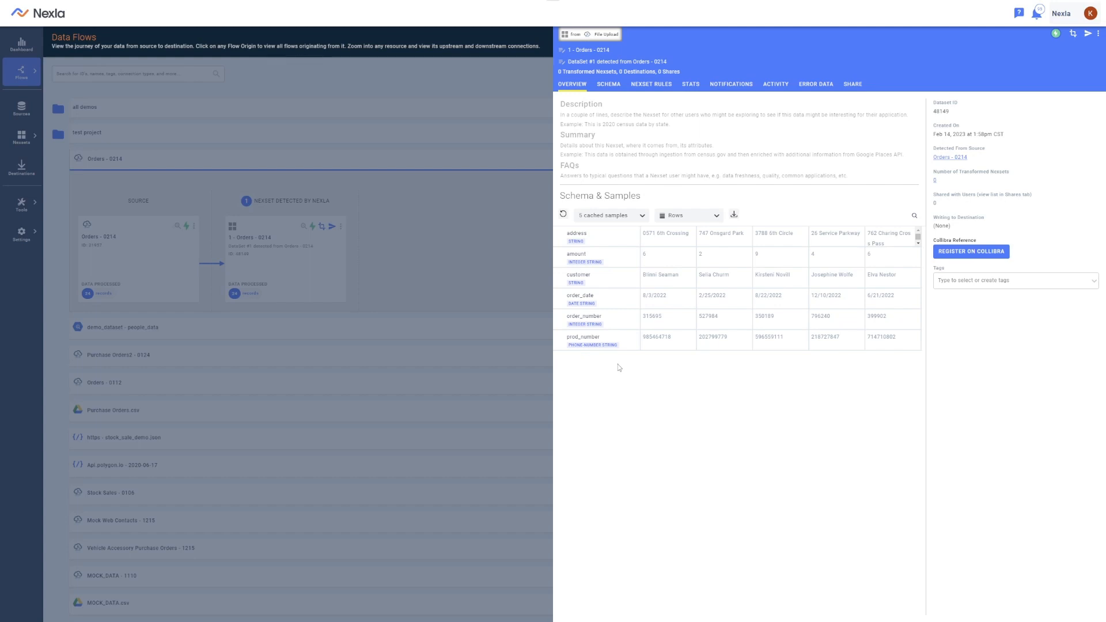
left_click(469, 292)
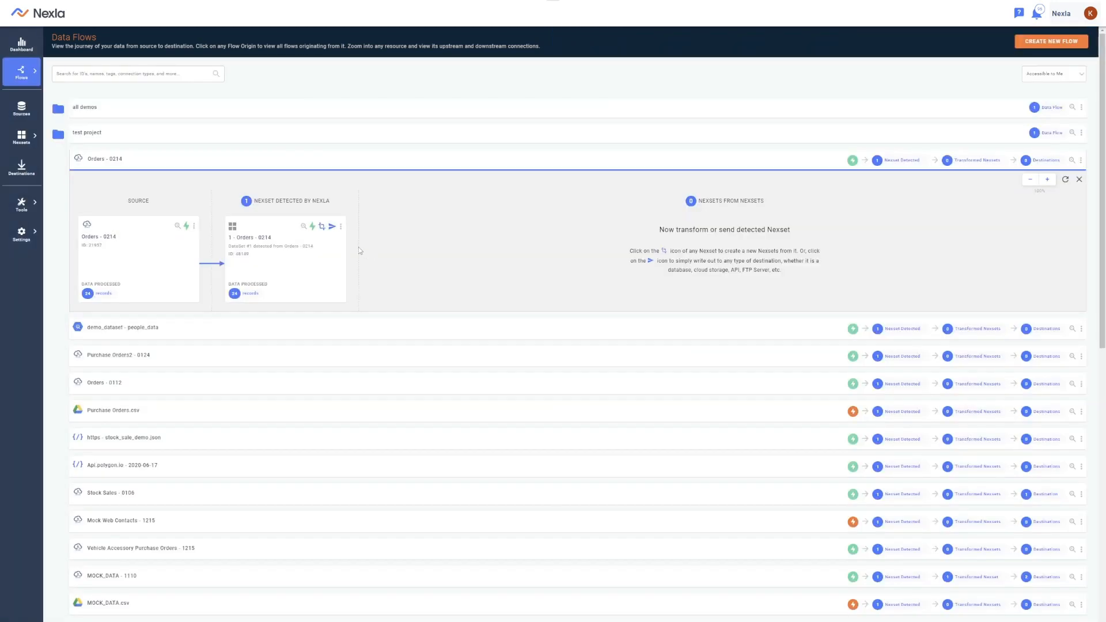
- Create a new Nexset from the detected Orders - 0214 Nexset and add a Transform rule group
left_click(322, 226)
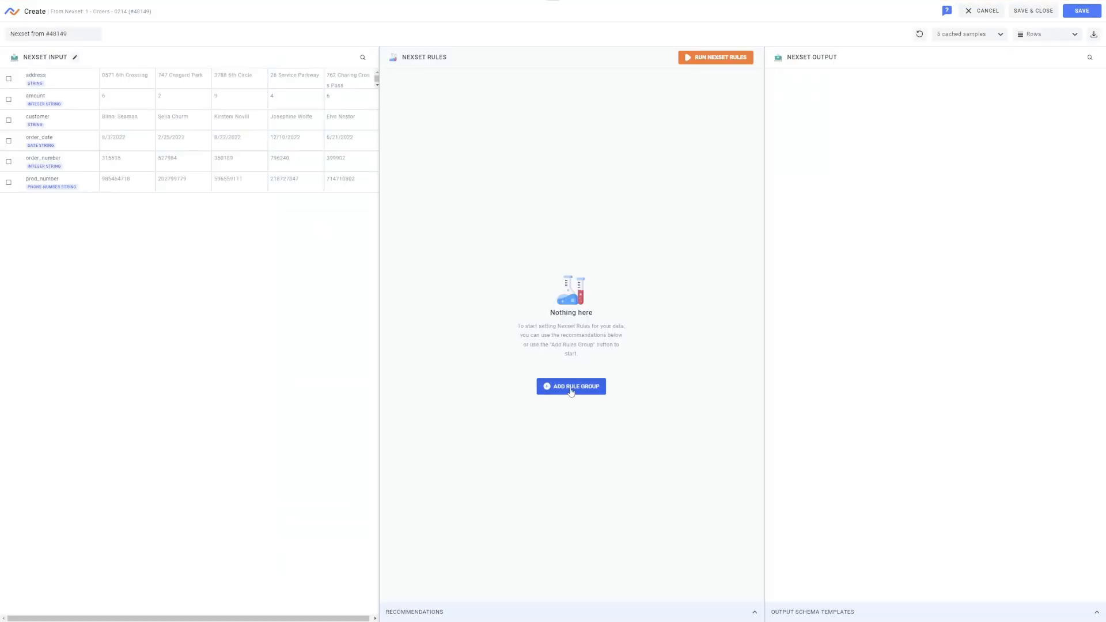
left_click(570, 392)
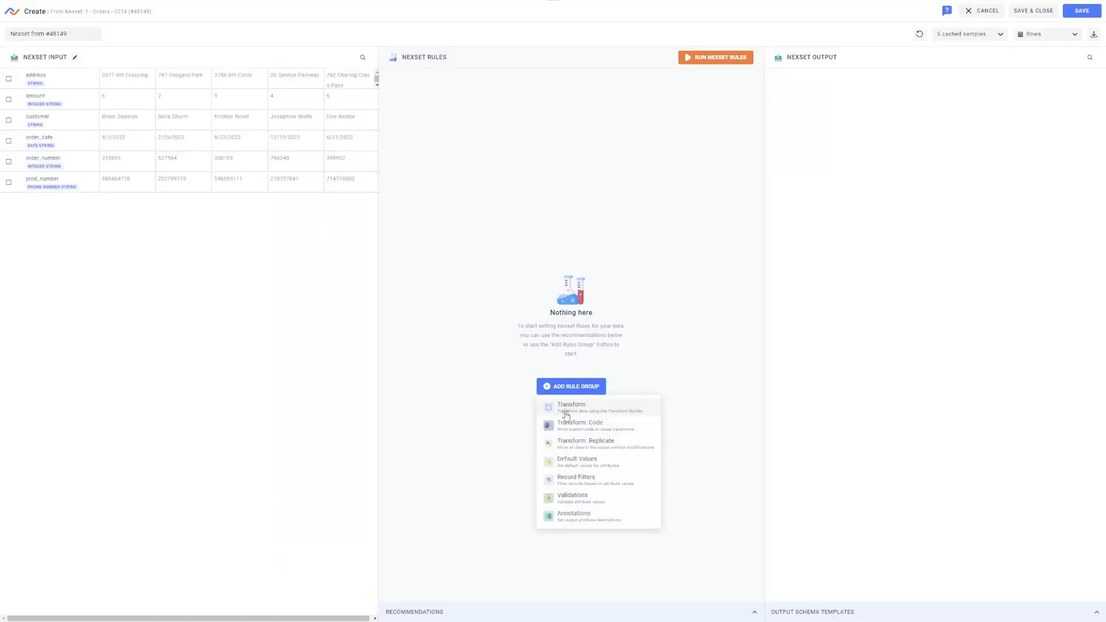
left_click(565, 412)
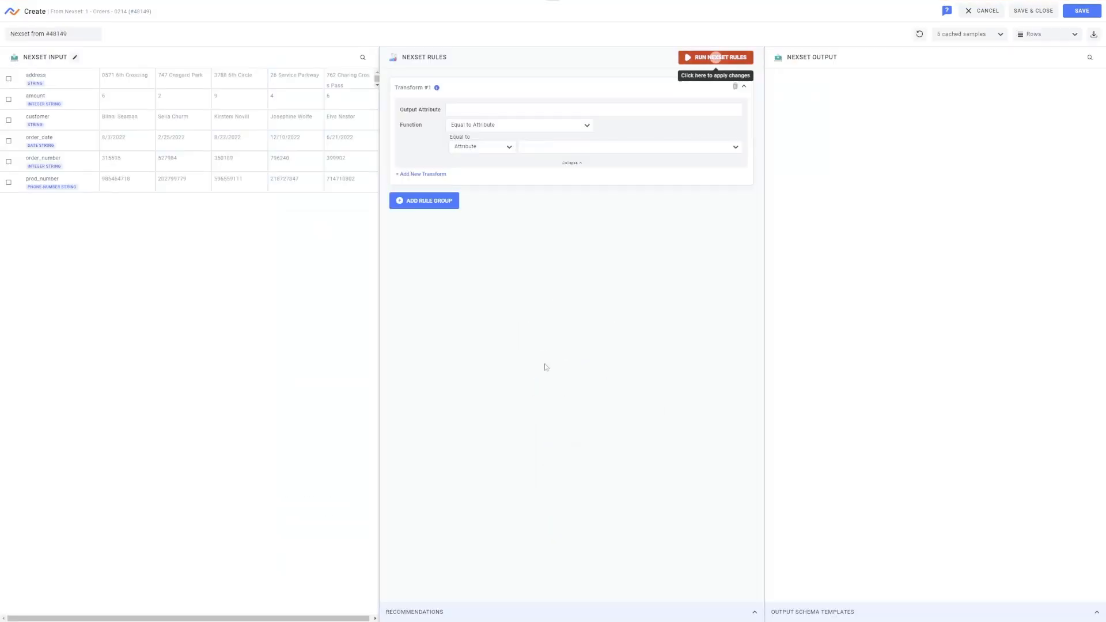
- Set the transform to the Lookup function on the prod_number attribute with Product Order Info, and inspect its secondary key options
left_click(586, 126)
scroll(512, 183, "up", 4)
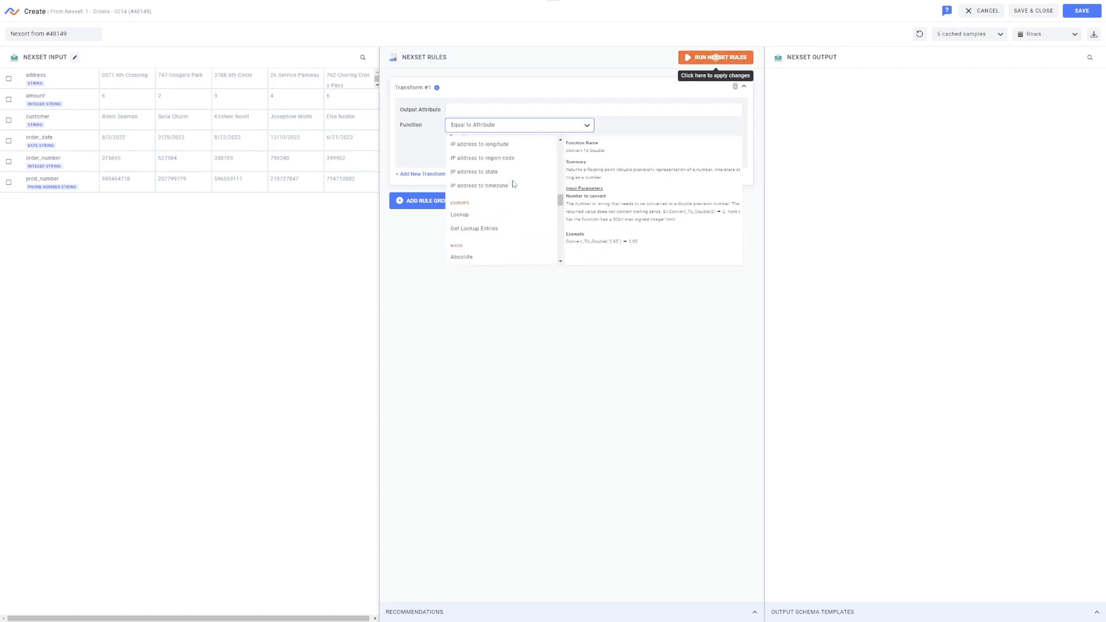
left_click(488, 219)
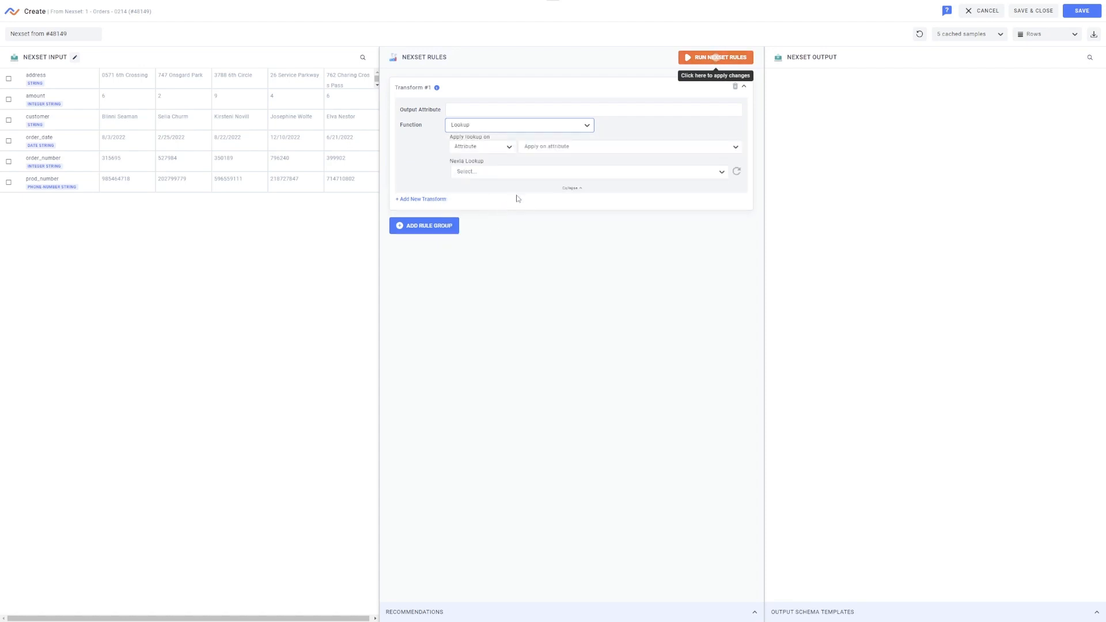
left_click(516, 171)
left_click(494, 235)
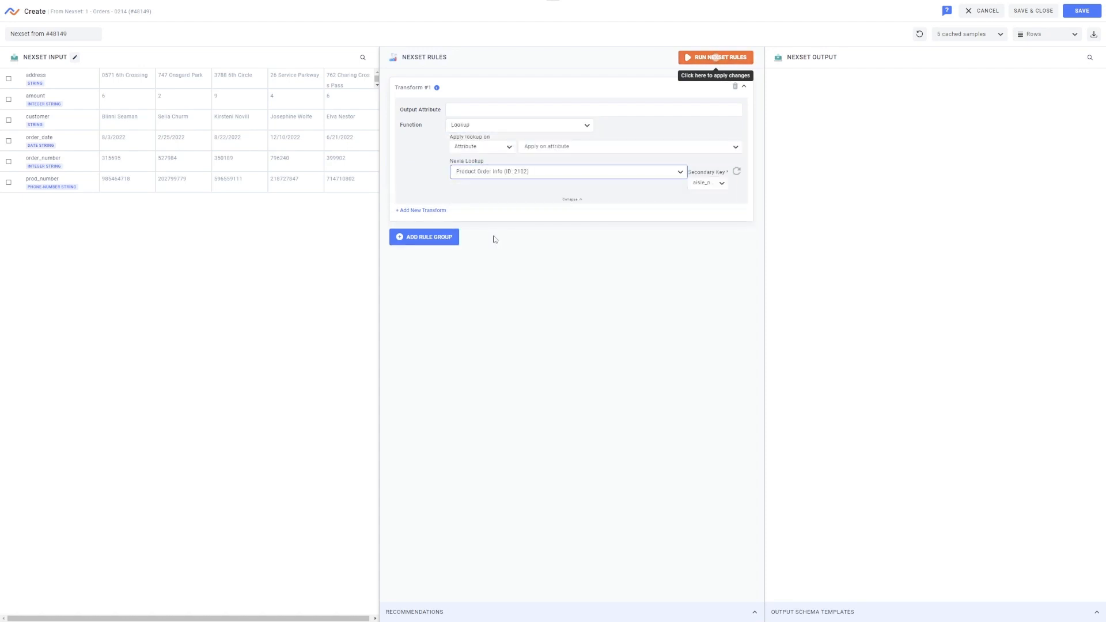
left_click(590, 150)
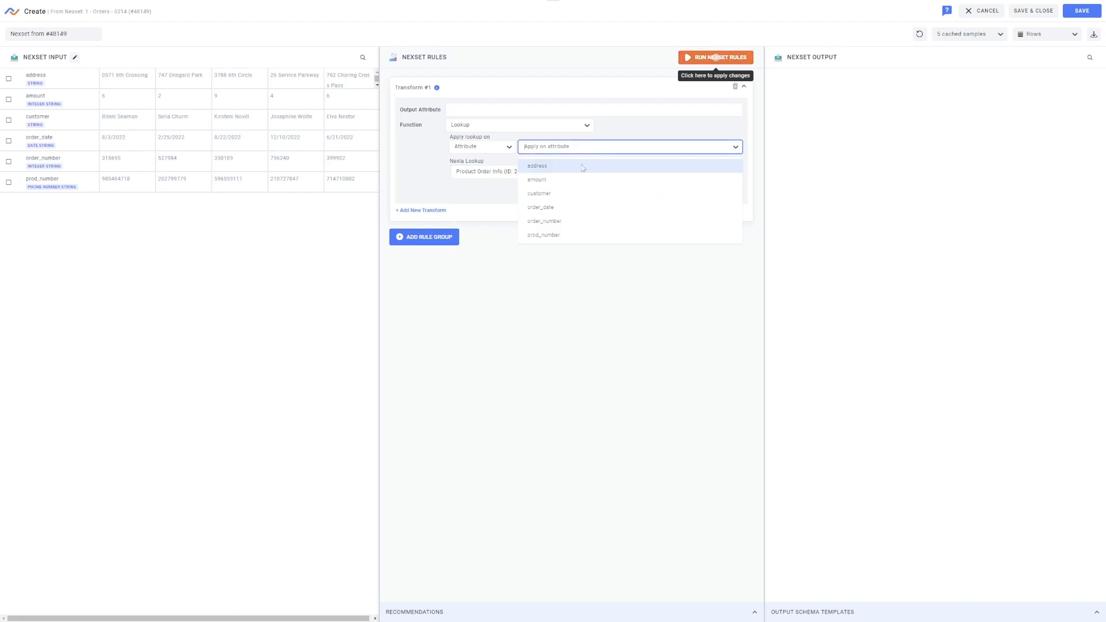
left_click(554, 236)
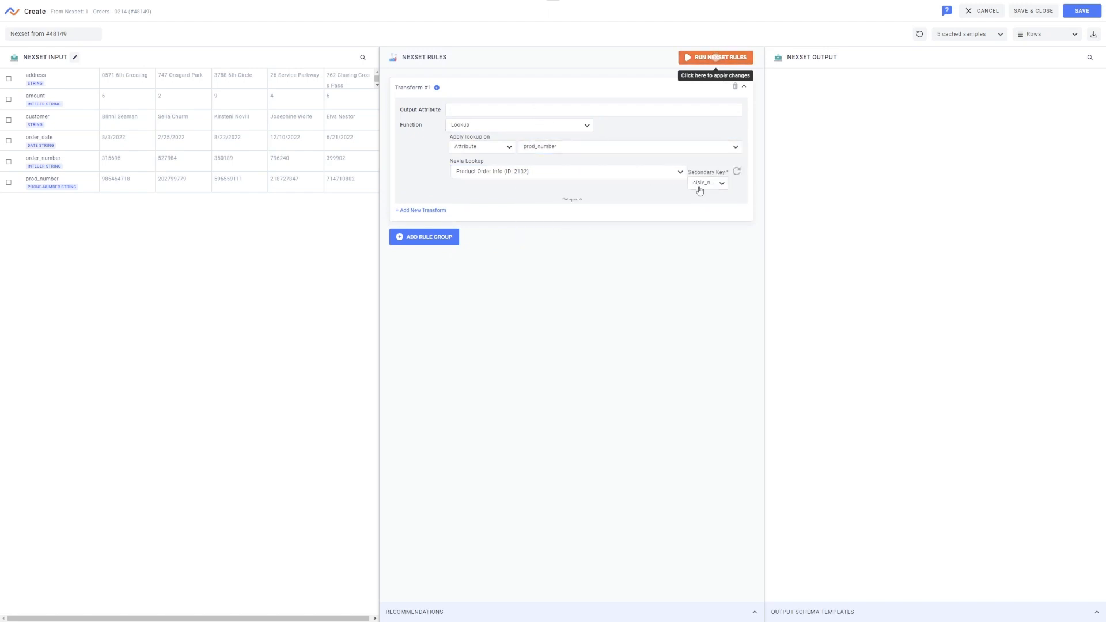
left_click(706, 183)
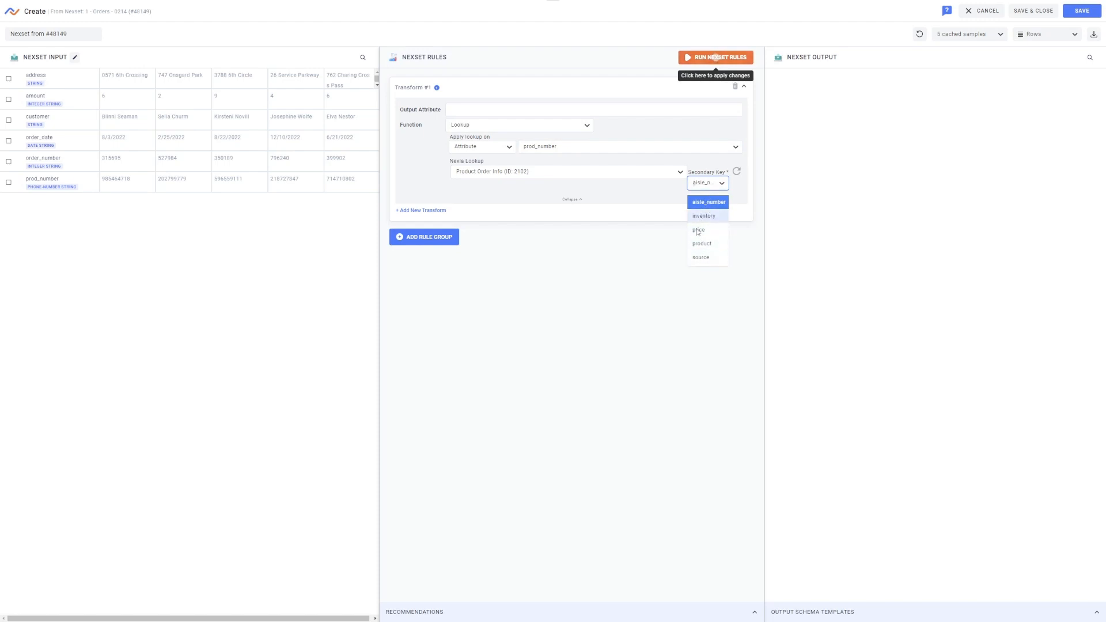
left_click(648, 265)
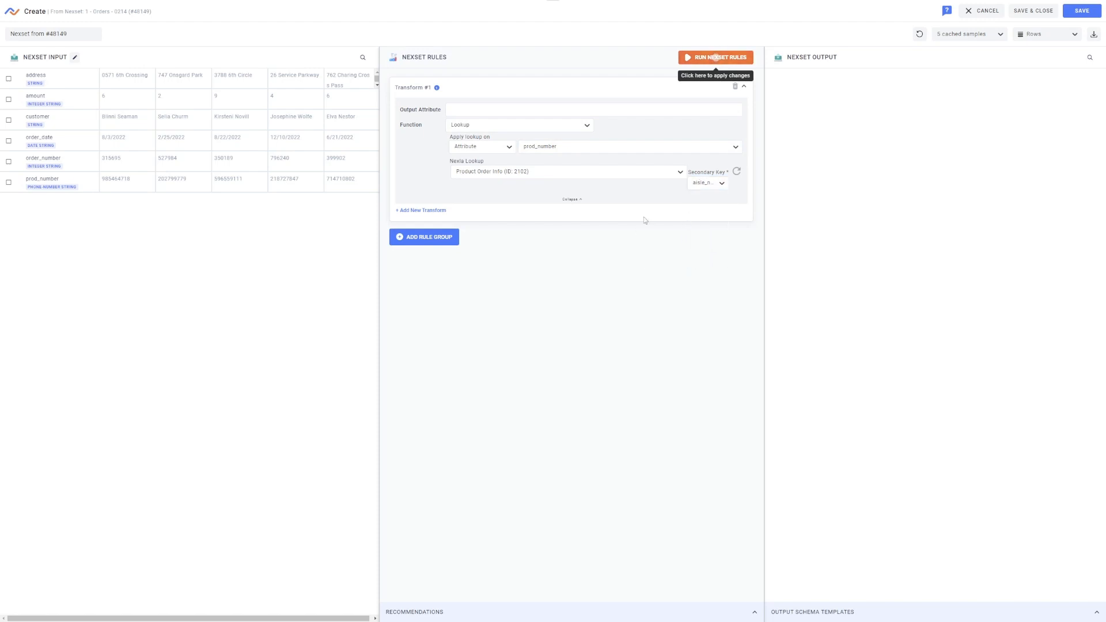
- Change the transform's function to Get Lookup Entries, using the Product Order Info lookup
left_click(510, 127)
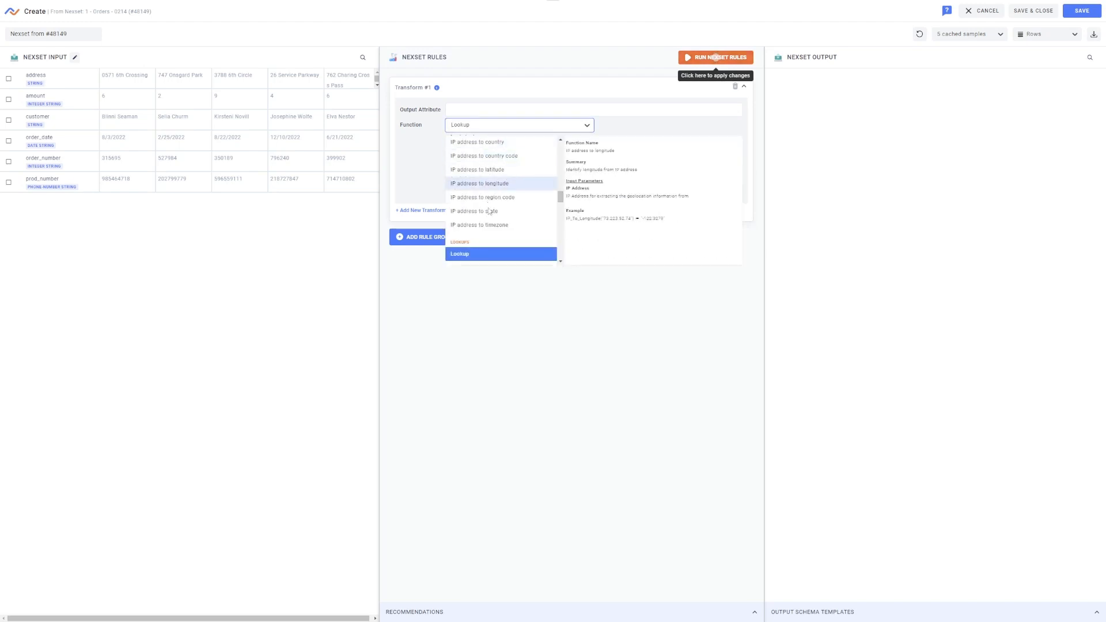
scroll(490, 210, "down", 1)
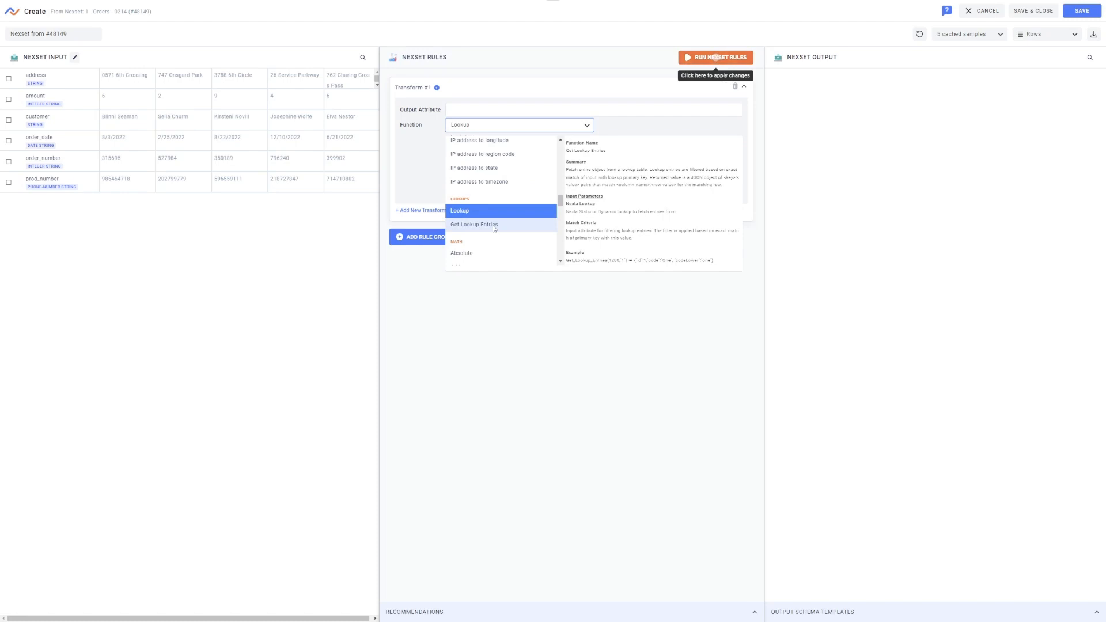
left_click(494, 225)
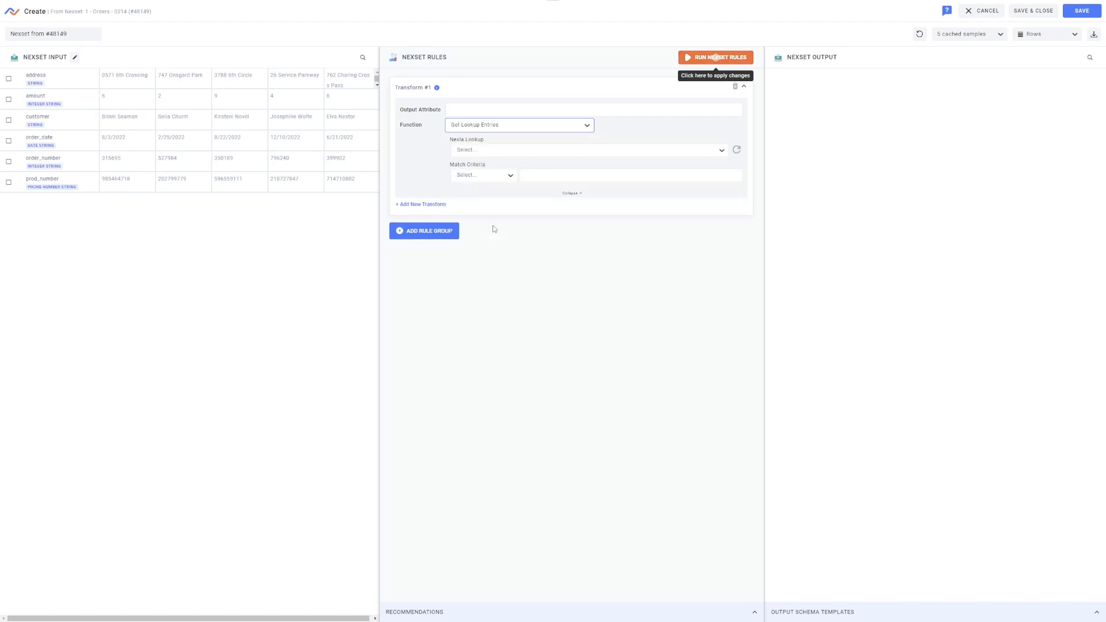
left_click(721, 150)
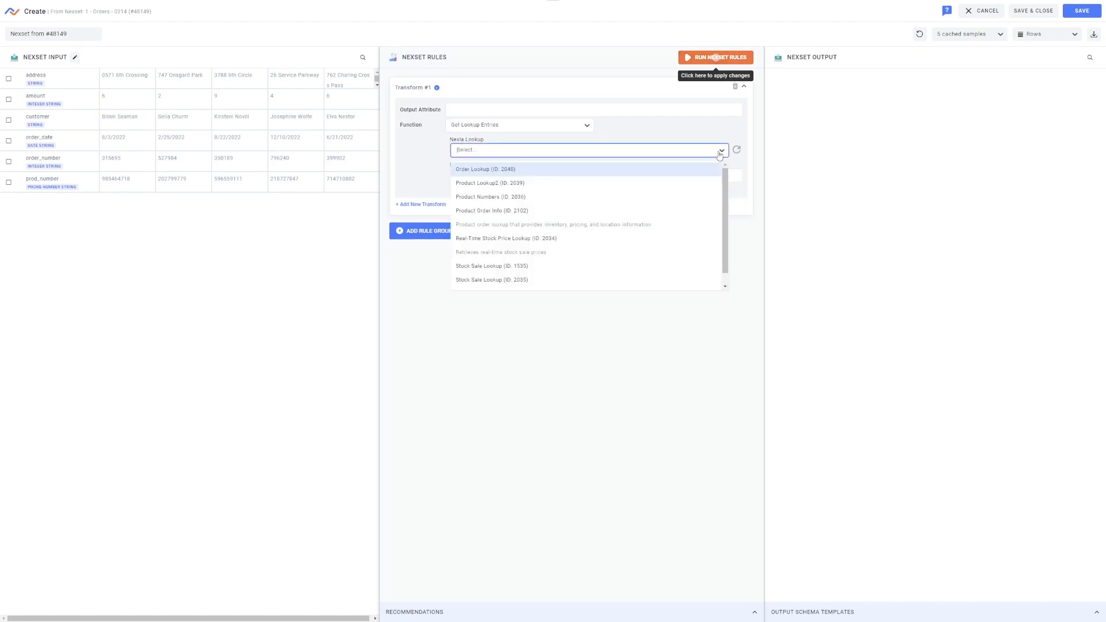
left_click(521, 211)
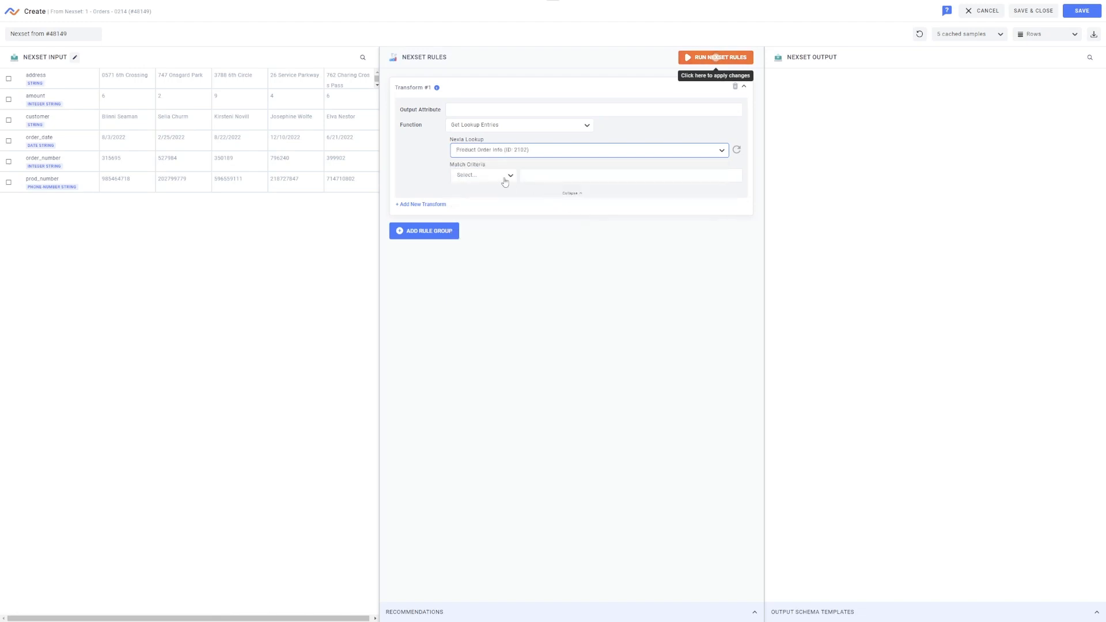
- Set the match criteria of the Get Lookup Entries function to the prod_number attribute
left_click(505, 176)
left_click(468, 194)
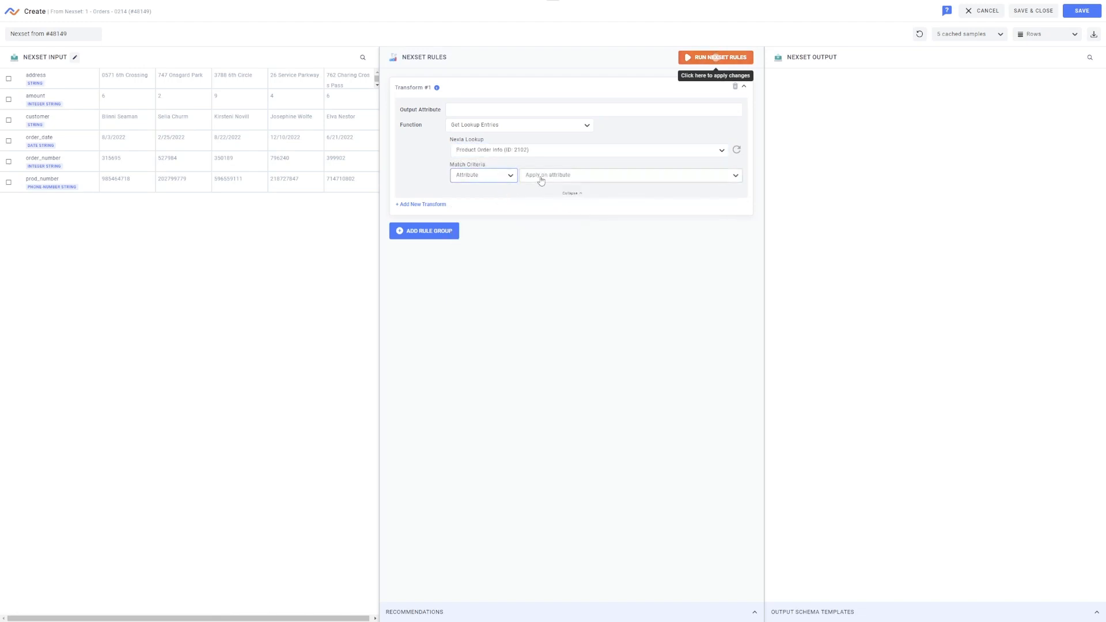
left_click(542, 175)
left_click(535, 262)
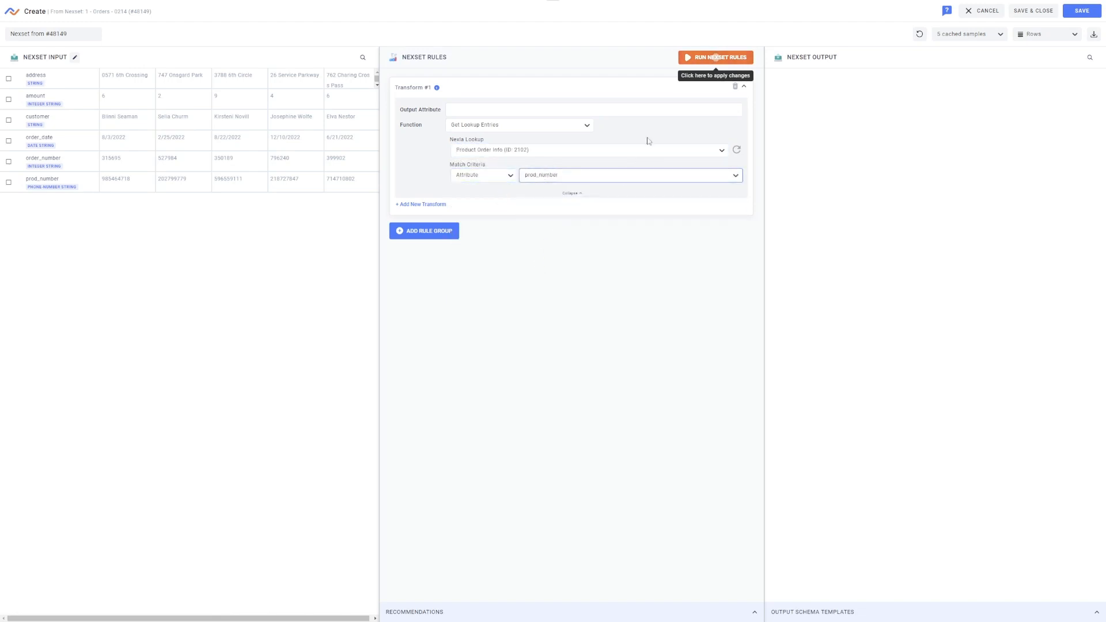
- Run the Nexset rules to apply the Get Lookup Entries transform to the Orders - 0214 sample data
left_click(700, 60)
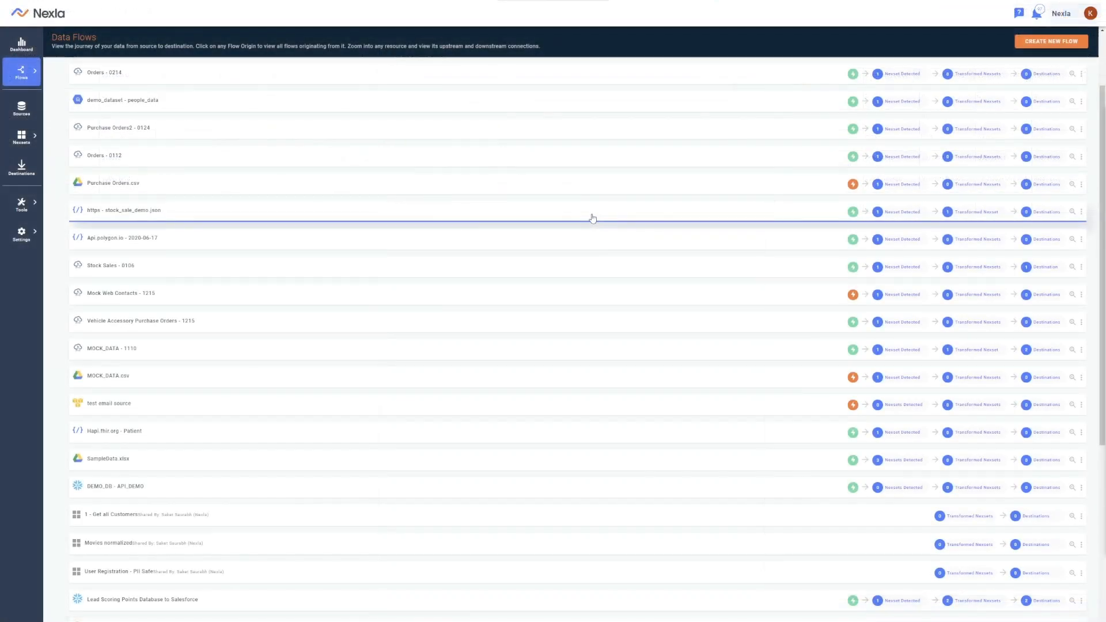
- Send the transformed Nexset in the https - stock_sale_demo.json flow to a Dynamic Lookup destination
left_click(593, 218)
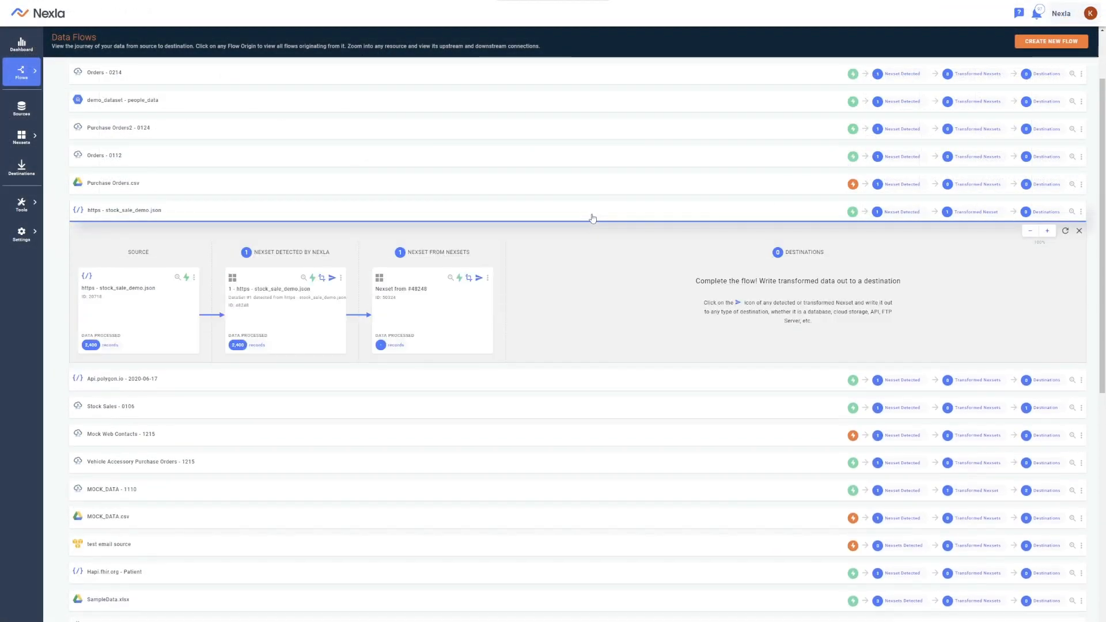
left_click(479, 278)
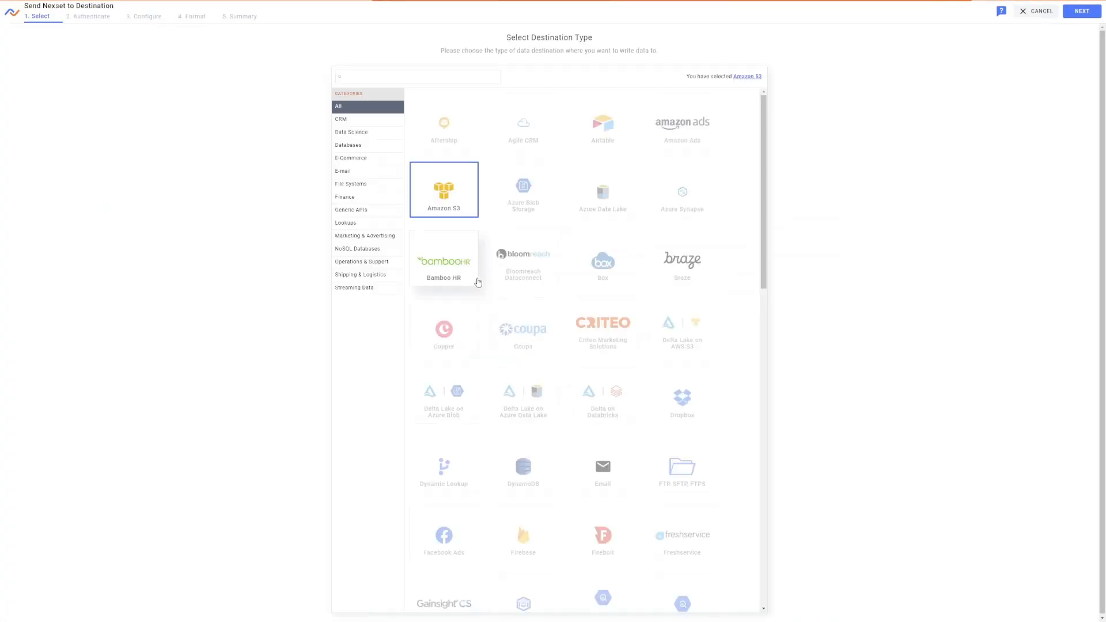
left_click(448, 461)
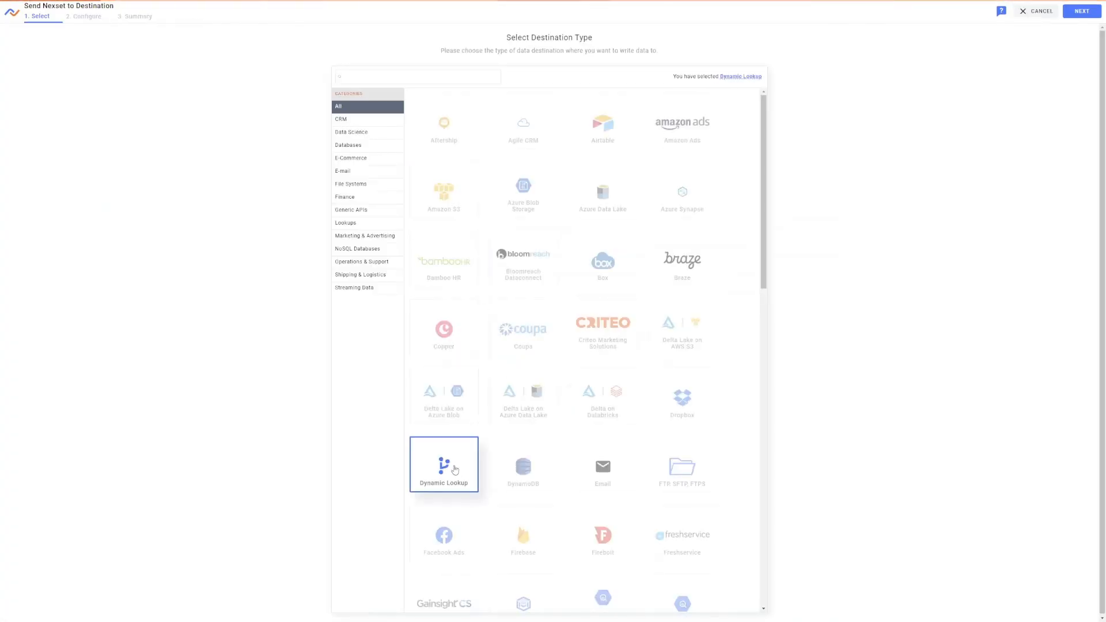
left_click(1082, 12)
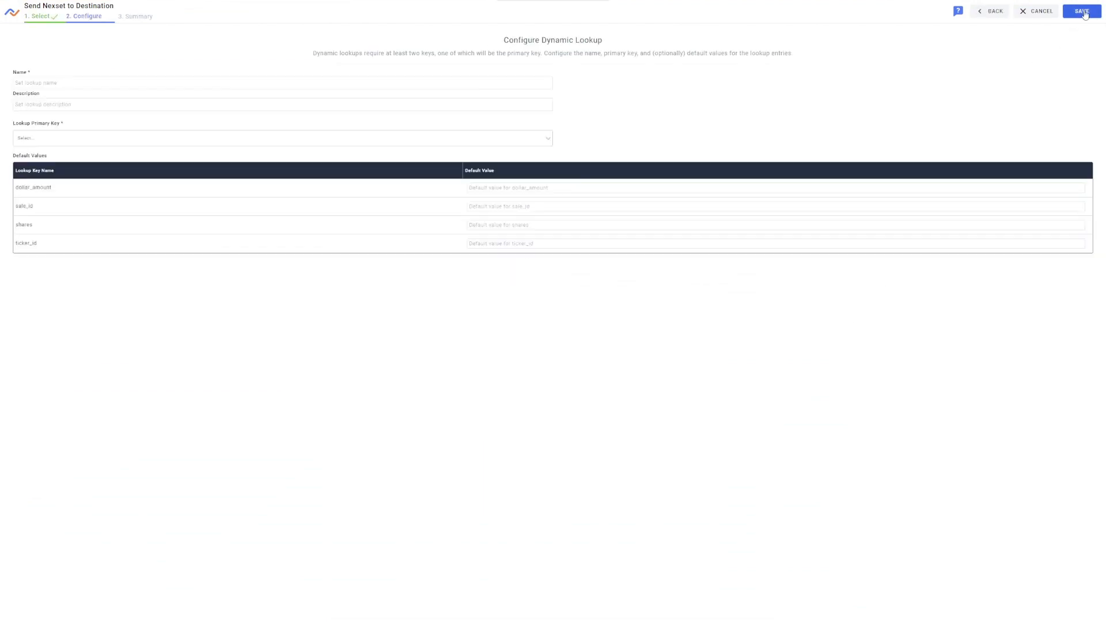
- Name the dynamic lookup "Stock Sale Lookup" and describe it as "Returns stock sale information based on ticker IDs"
left_click(34, 83)
type("Stock Sale Lookup")
left_click(34, 105)
type("Returns stock sale information based on ticker IDs")
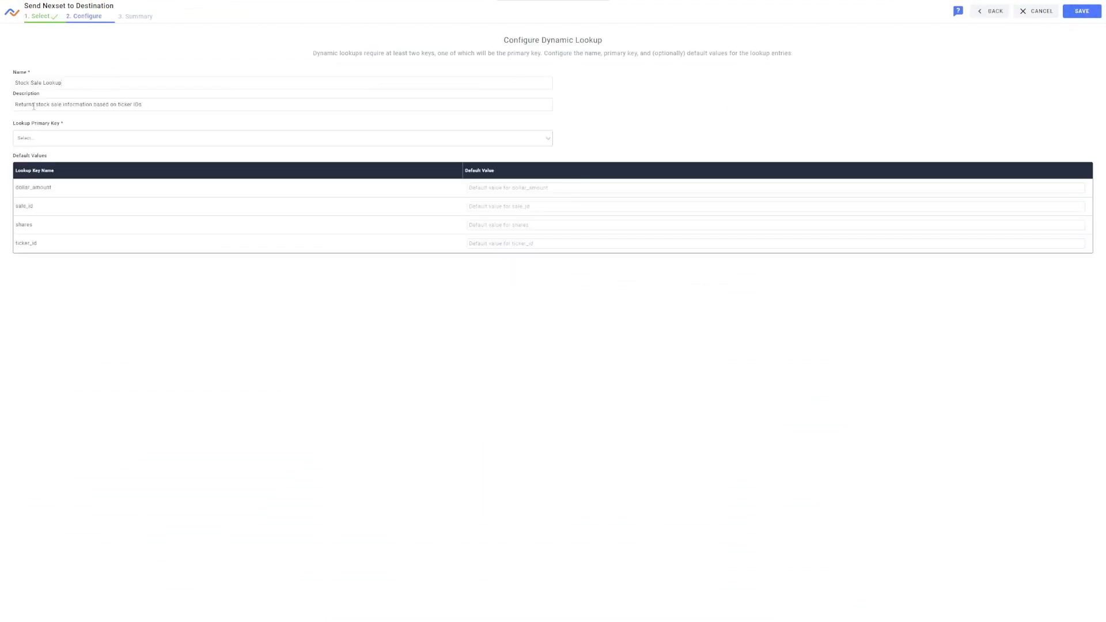
- Set the dynamic lookup's primary key to ticker_id, leave the default values empty, and save the lookup
left_click(48, 138)
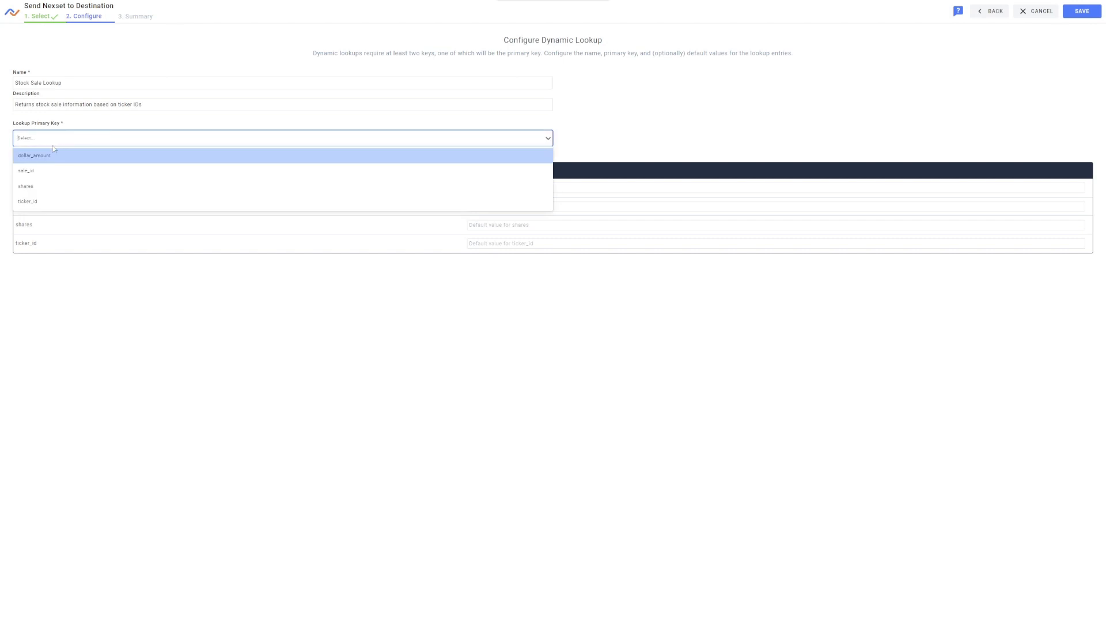
left_click(64, 210)
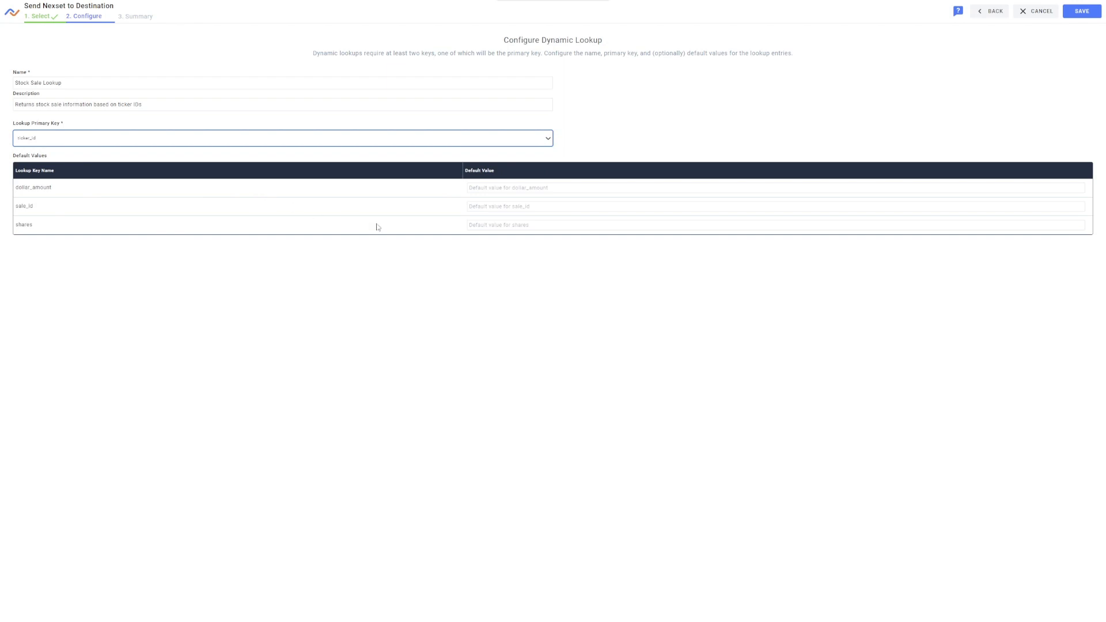
left_click(543, 186)
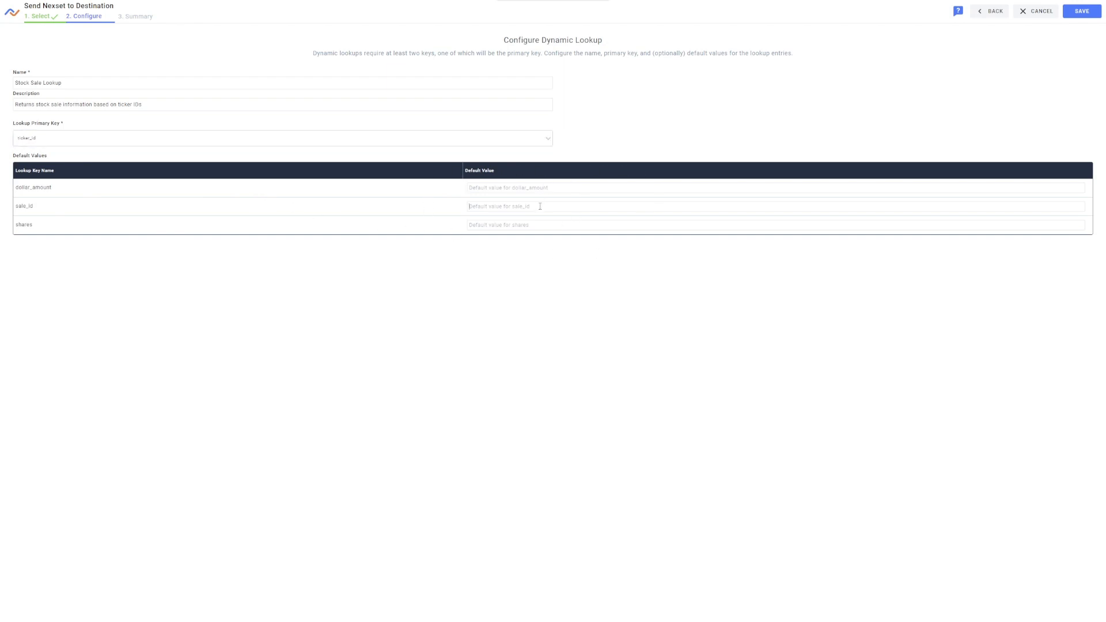
key("Tab")
left_click(1082, 13)
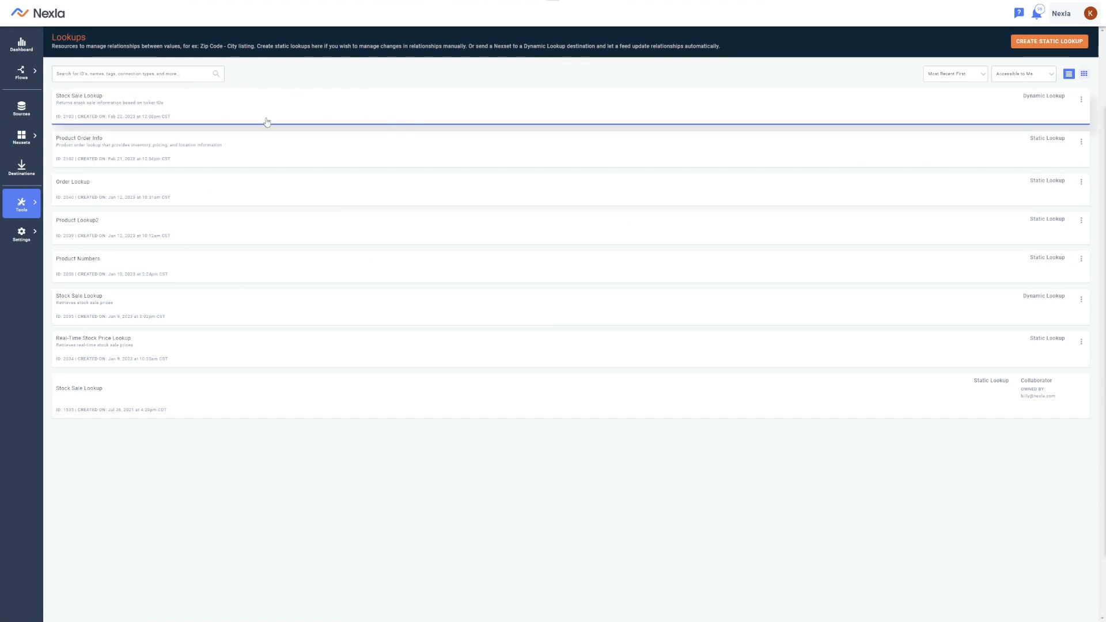
- Add a Transform rule group to the new Nexset with the output attribute current_sale_price
left_click(576, 387)
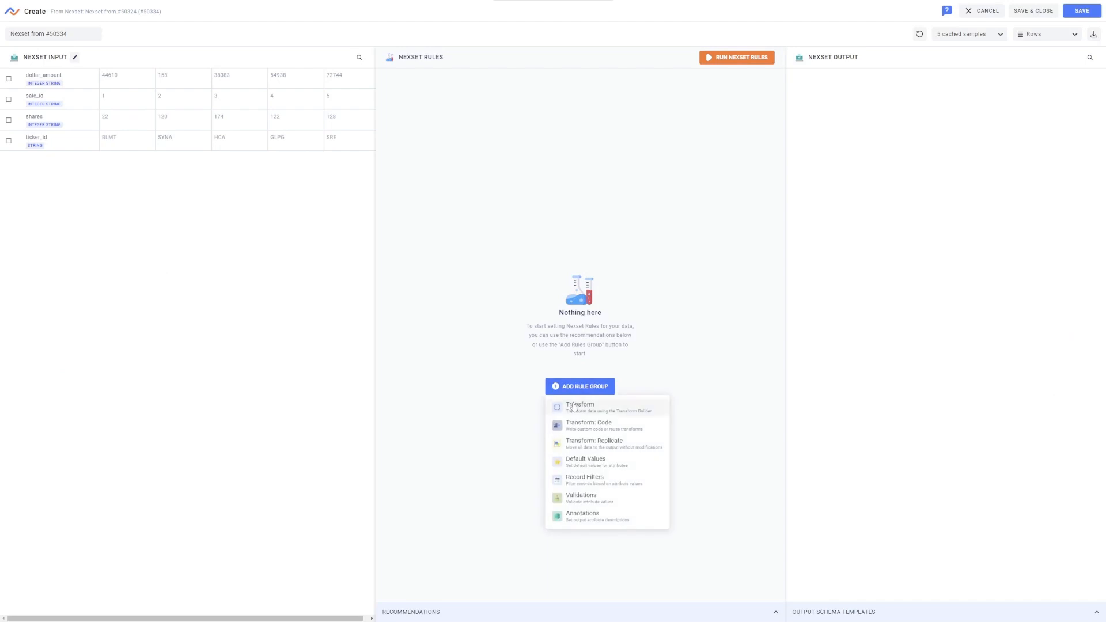
left_click(574, 407)
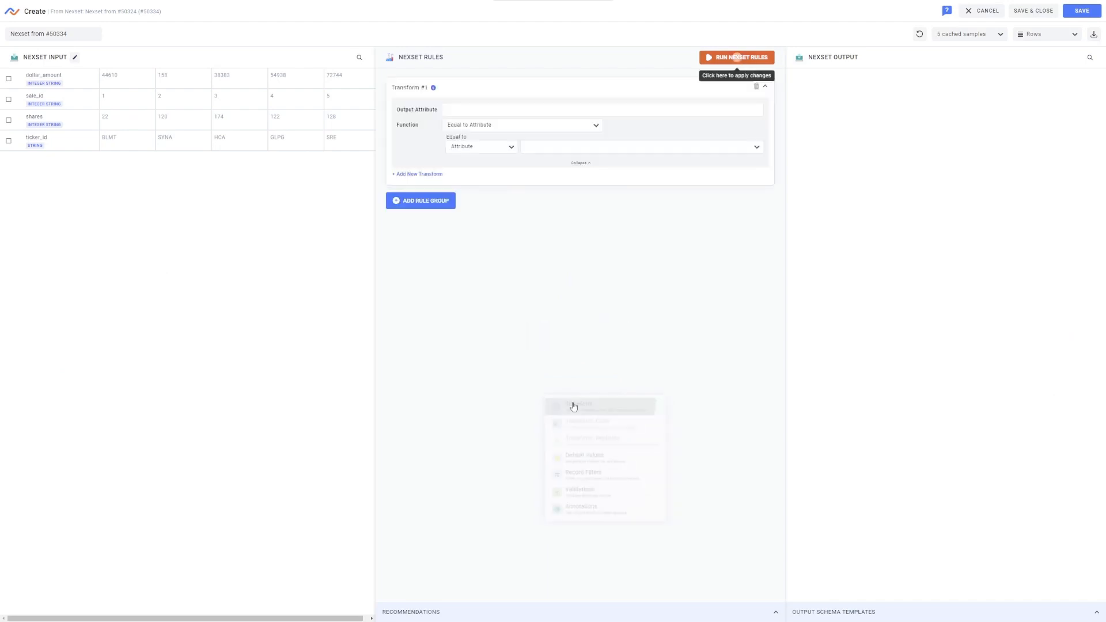
left_click(489, 110)
type("current_sale_price")
- Set the current_sale_price transform to the Lookup function, applied on the ticker_id attribute
left_click(487, 125)
scroll(477, 161, "down", 5)
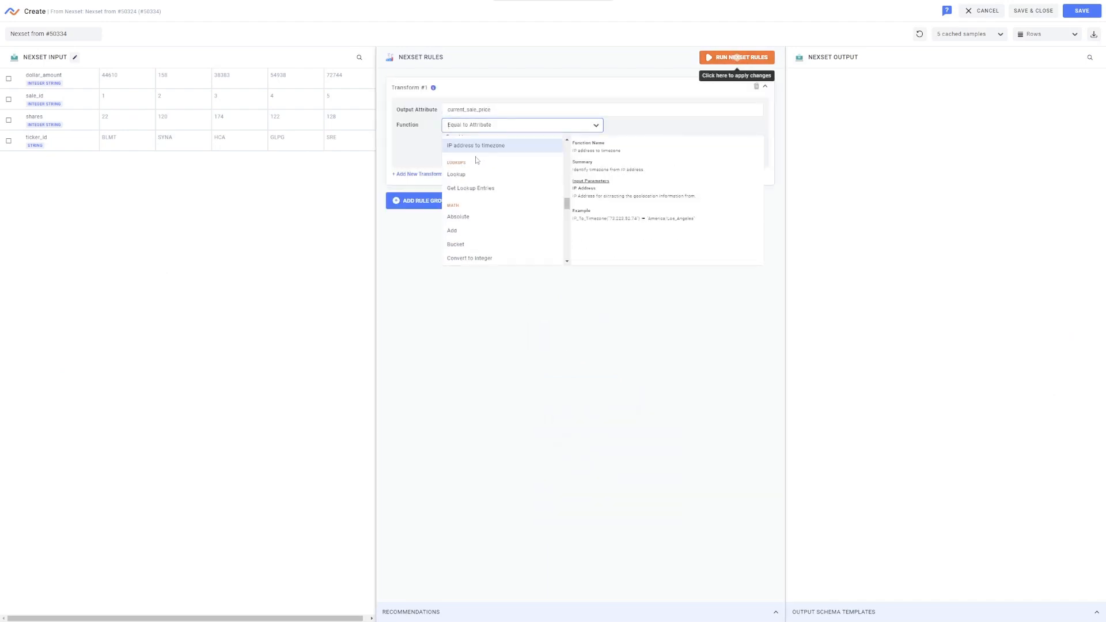
left_click(456, 174)
left_click(547, 151)
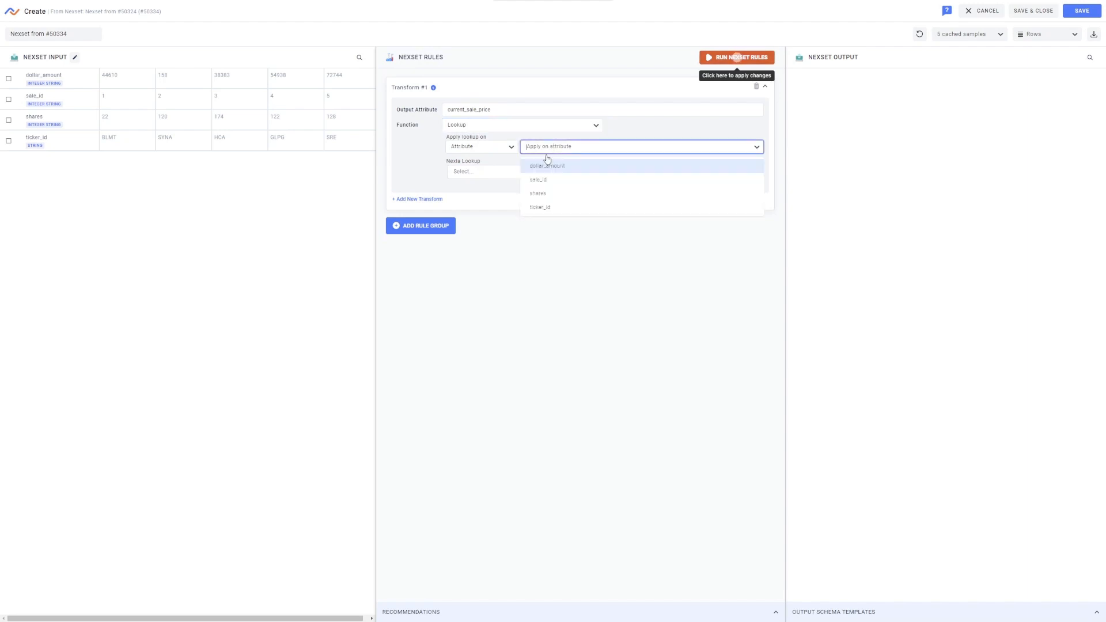
left_click(542, 207)
- Use Stock Sale Lookup (ID: 2104) as the transform's Nexla lookup and run the Nexset rules
left_click(562, 171)
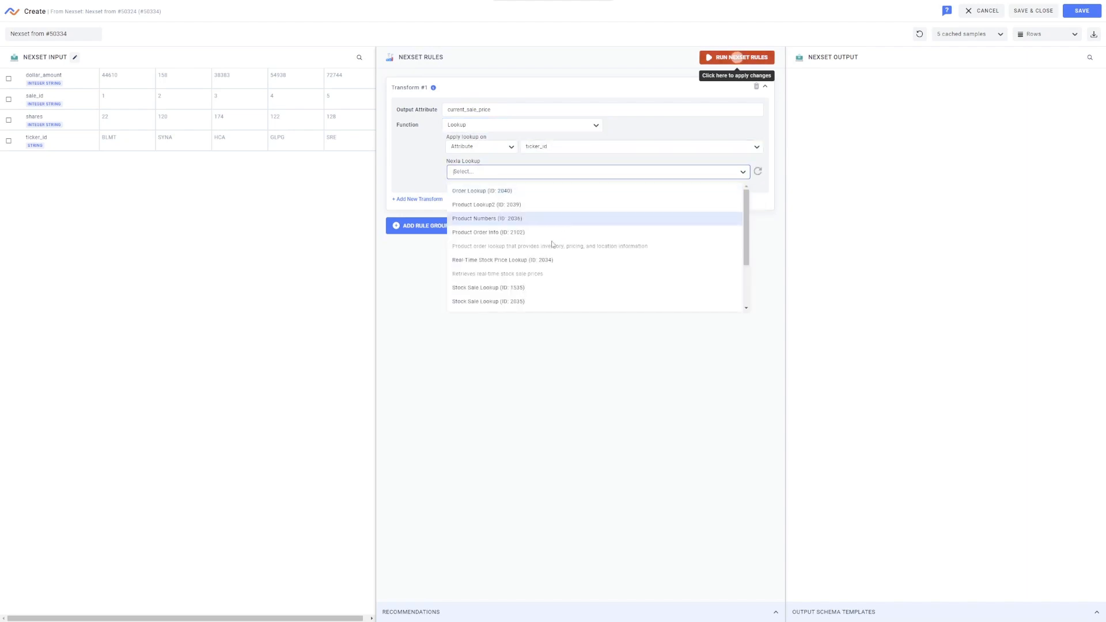
scroll(552, 244, "down", 3)
left_click(530, 297)
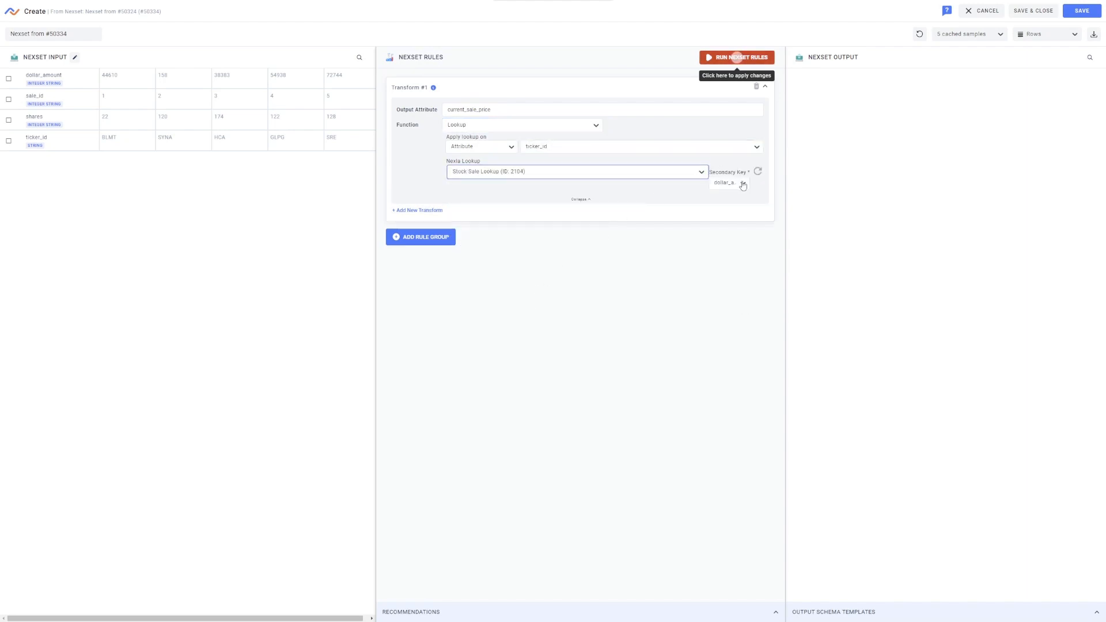
left_click(737, 61)
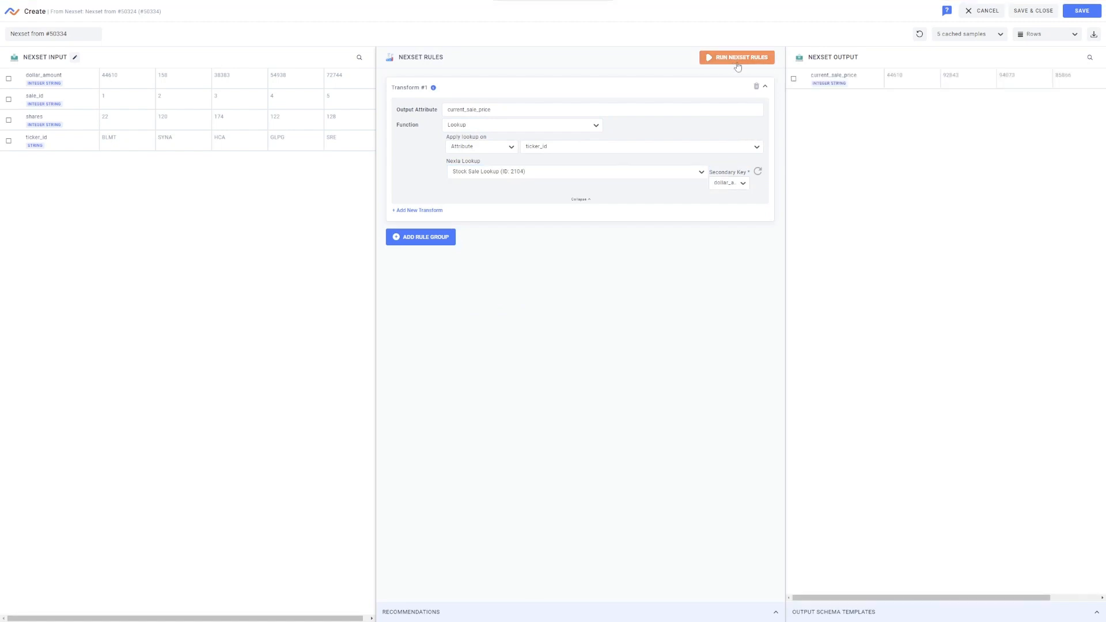